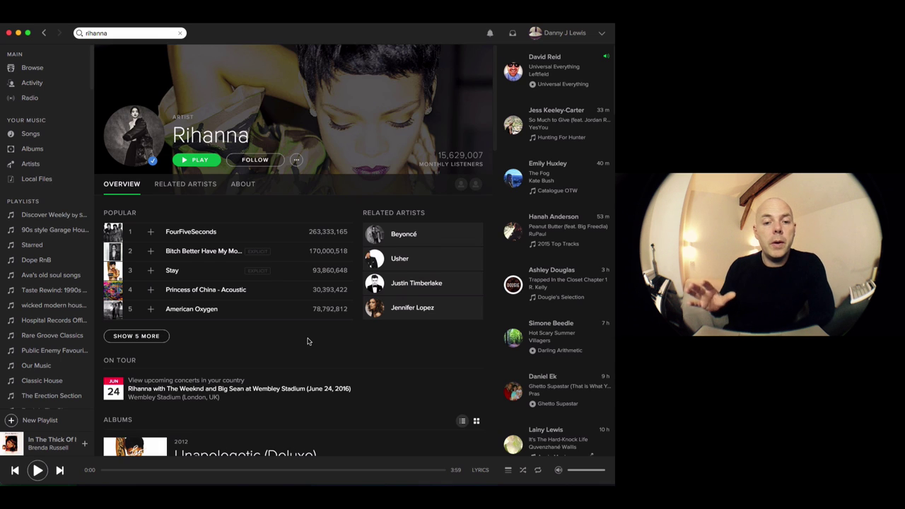
- Review Rihanna's About stats (15,629,007 monthly listeners, top cities), then open Danny J Lewis's listener graph
click(243, 185)
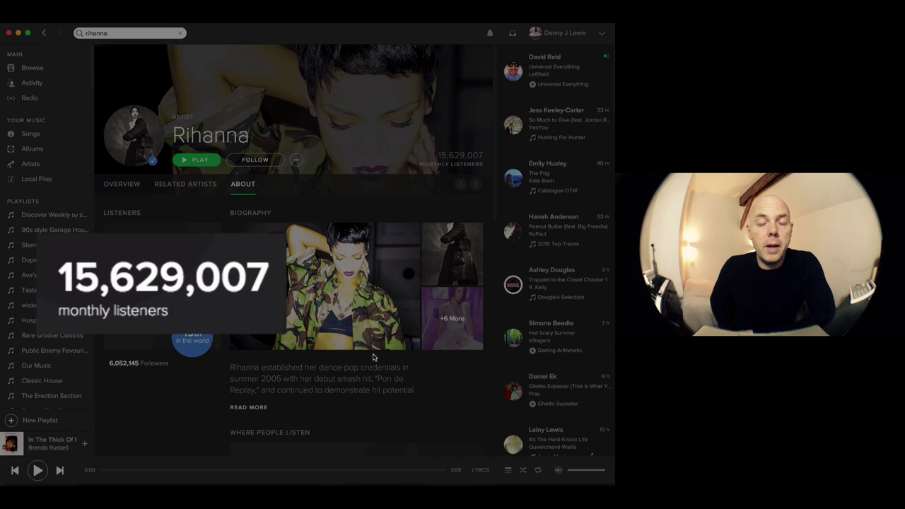
scroll(373, 357, down, 5)
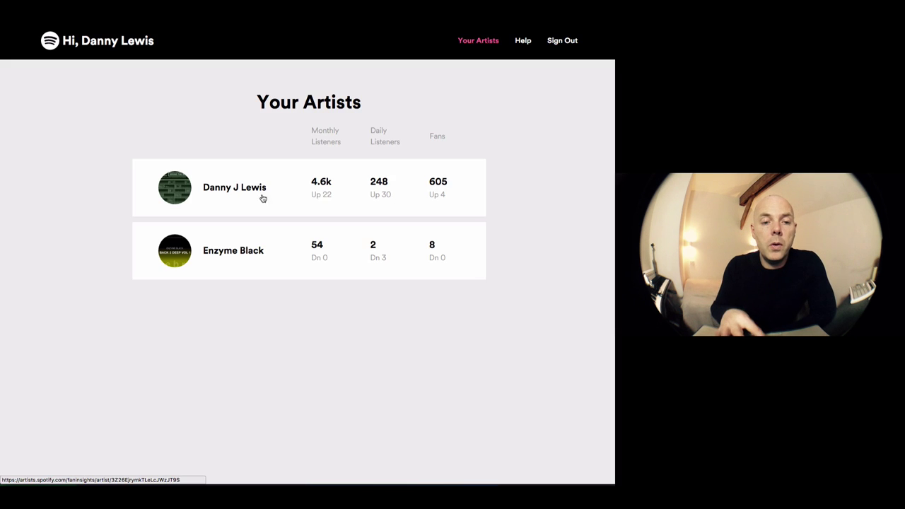
click(241, 186)
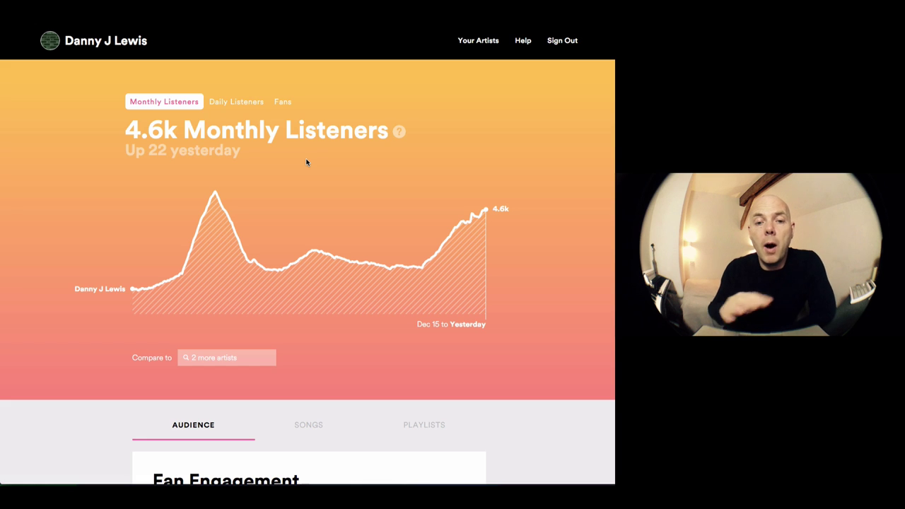
mouse_move(178, 274)
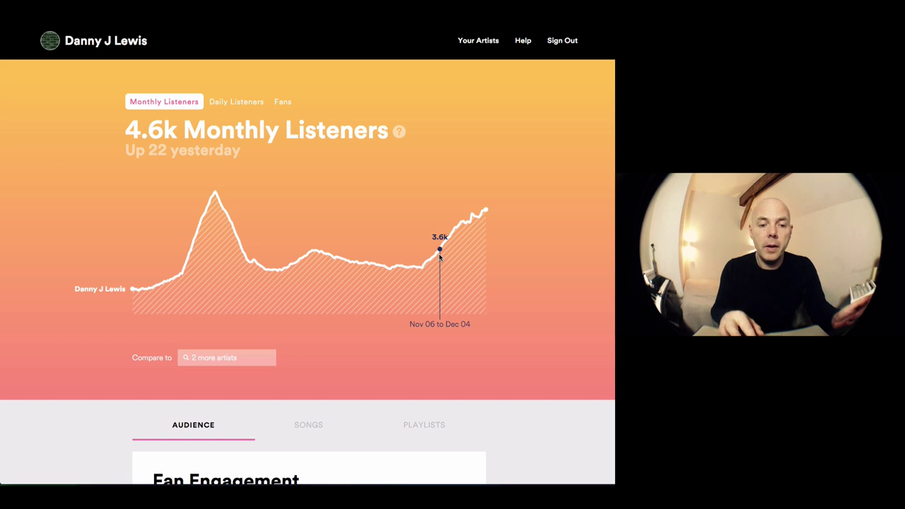
click(245, 356)
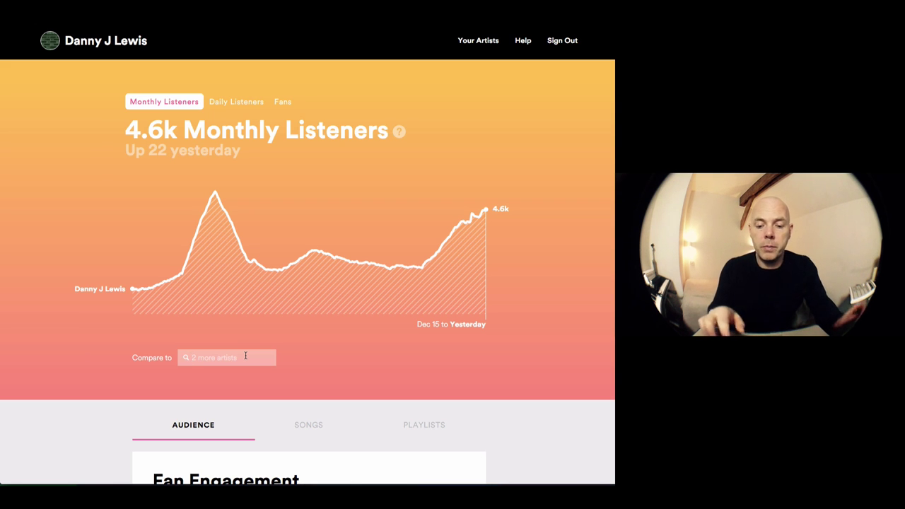
- Overlay Jeremy Sylvester on the Monthly Listeners graph, showing his 3.1k against 4.6k
text(jere)
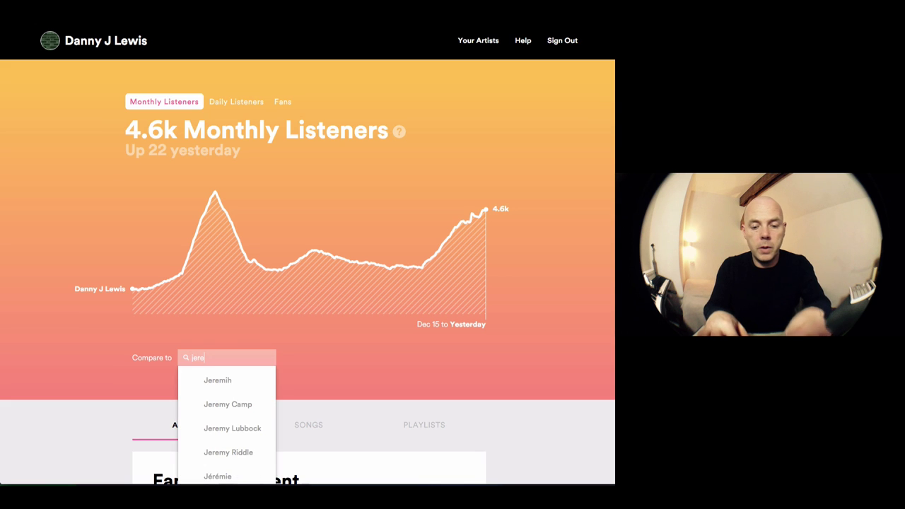
text(my syl)
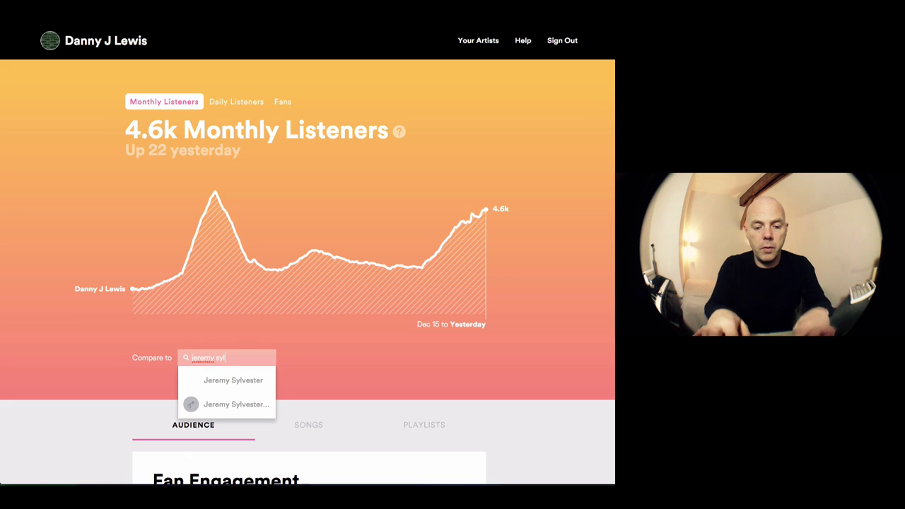
text(vester)
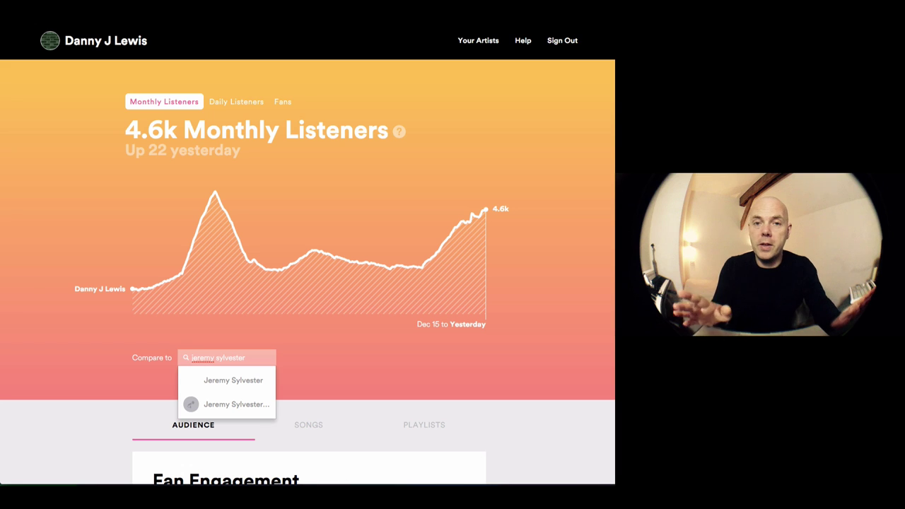
click(230, 382)
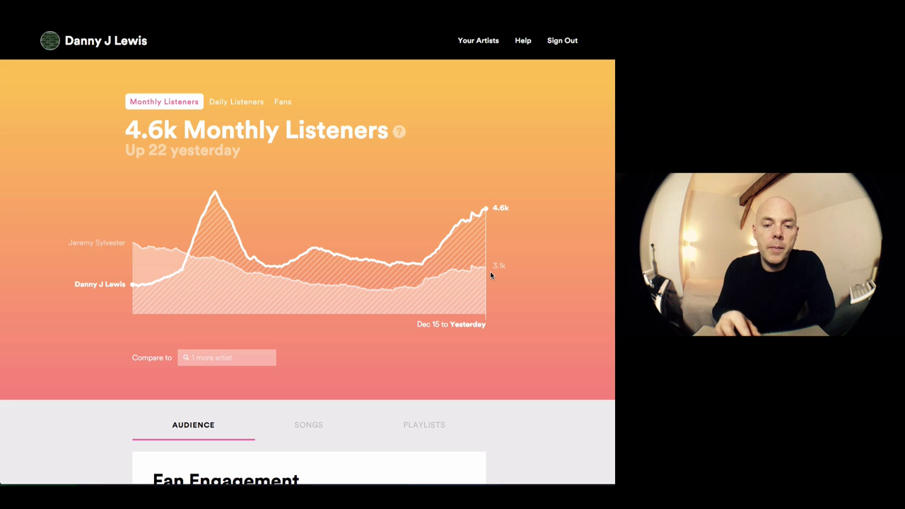
- Add Grant Nelson as the third, maximum comparison artist on the Monthly Listeners graph
click(240, 357)
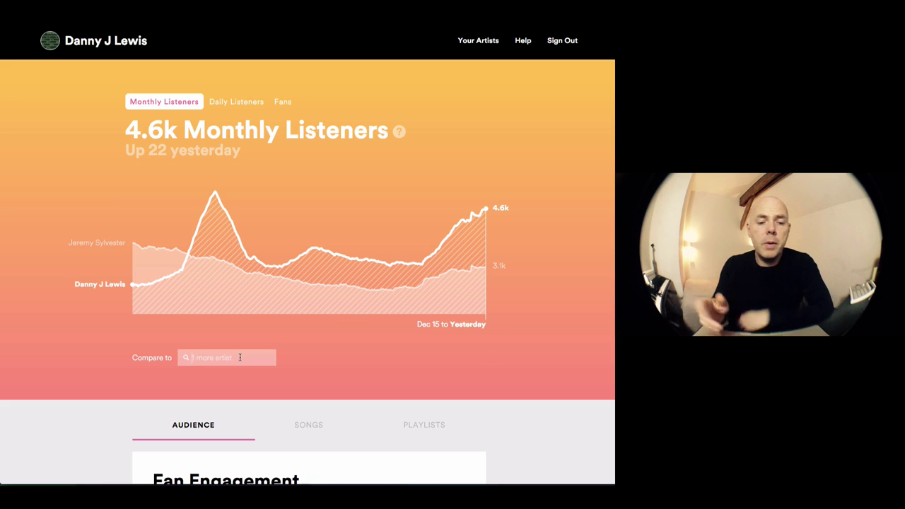
text(grant nelson)
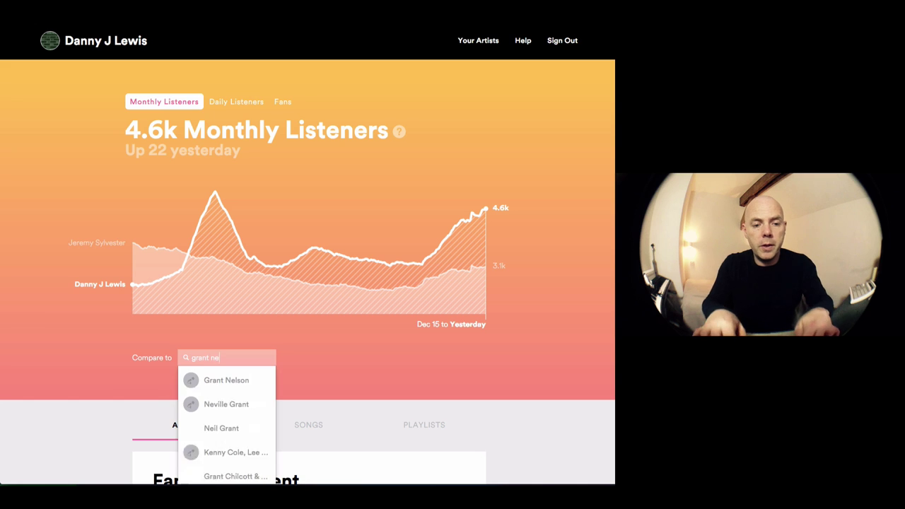
click(234, 382)
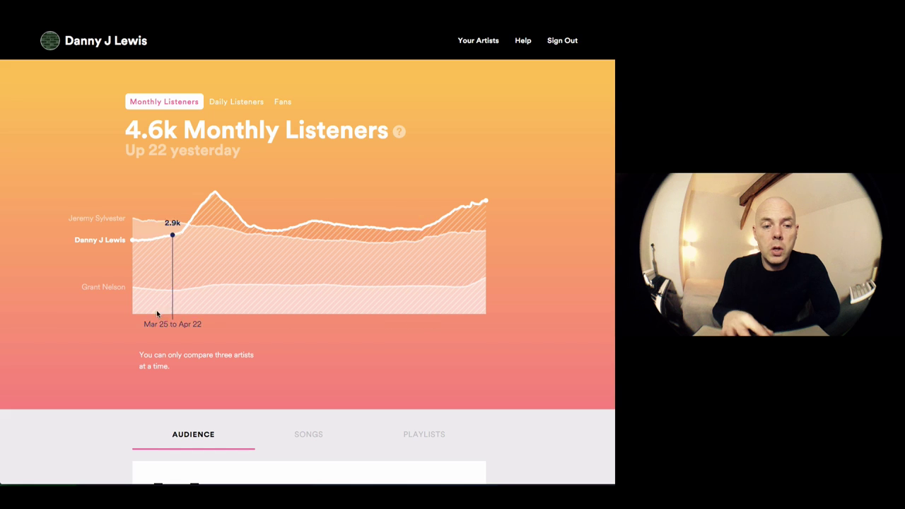
- Remove Grant Nelson and Jeremy Sylvester, then compare against David Bowie instead
click(77, 290)
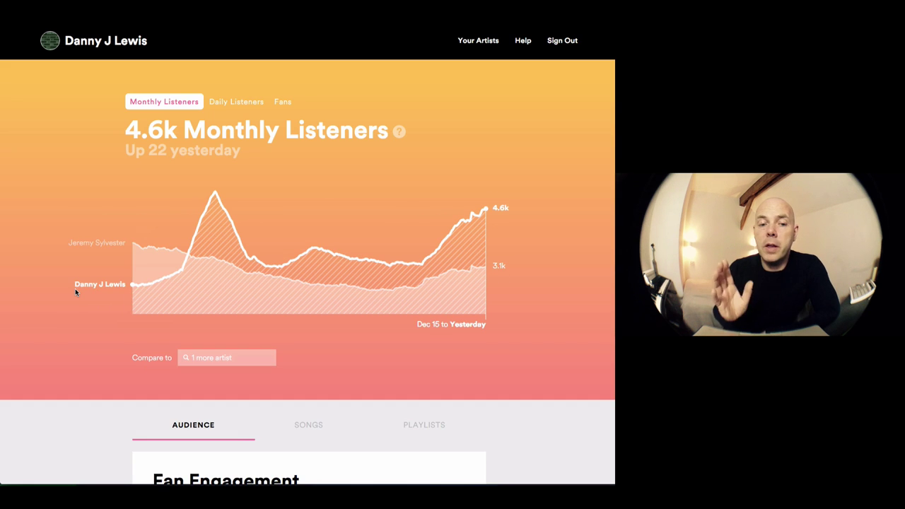
click(65, 244)
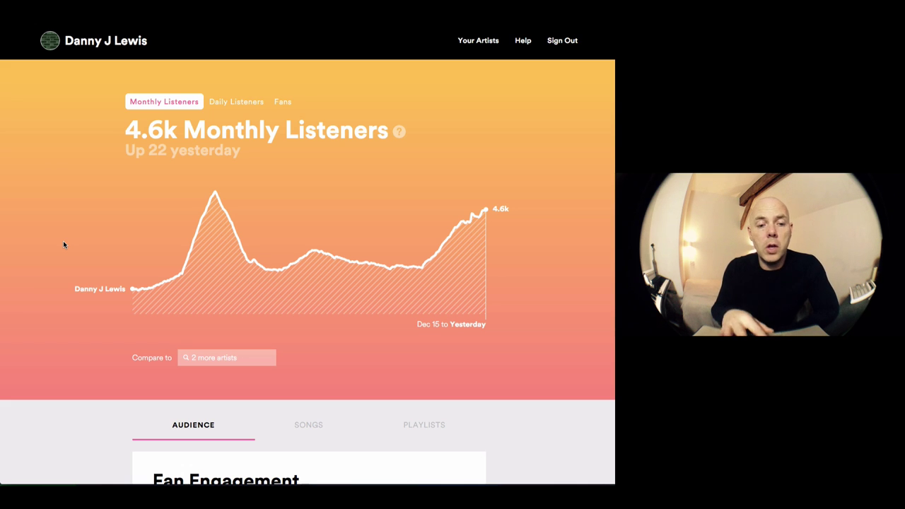
click(214, 355)
text(d)
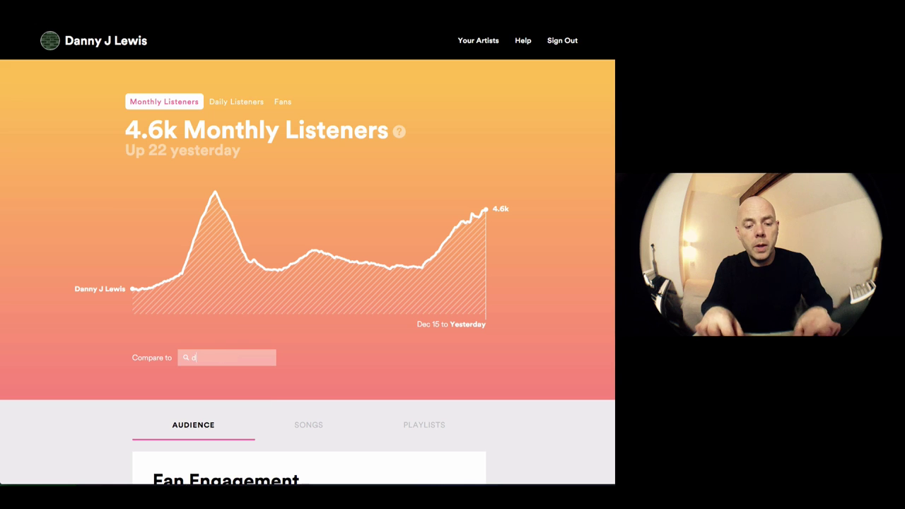
text(avid bowie)
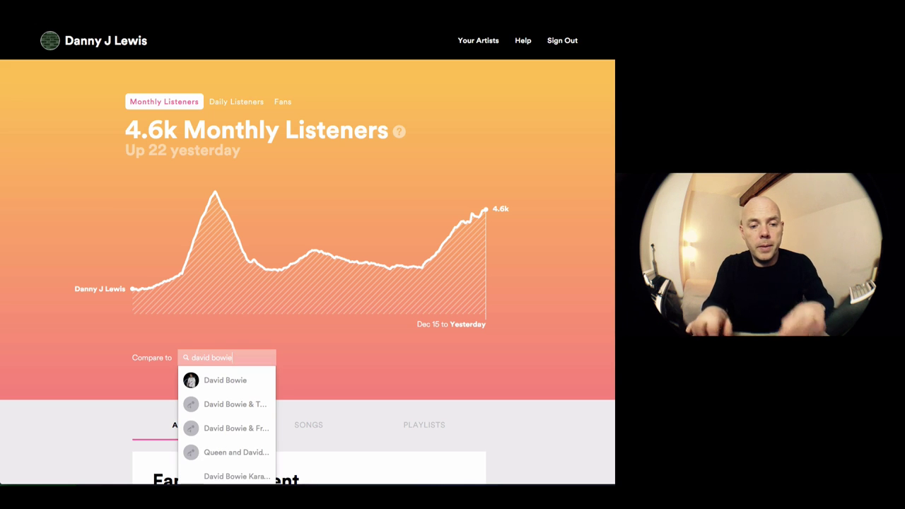
click(214, 380)
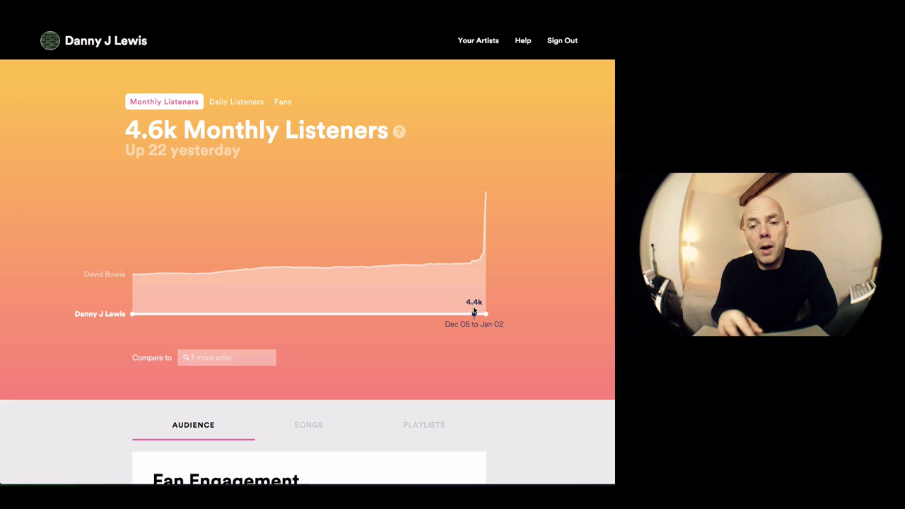
- Remove David Bowie, leaving only the artist's own 4.6k listeners line
mouse_move(485, 252)
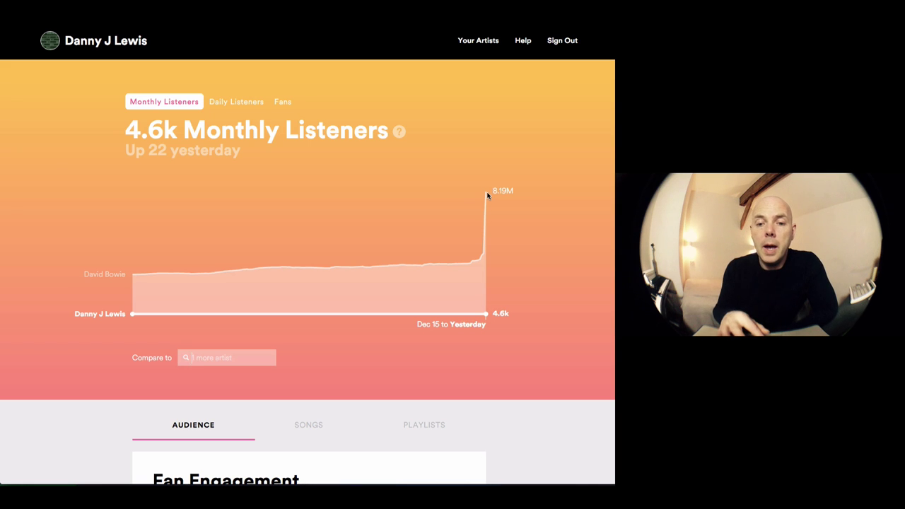
mouse_move(486, 193)
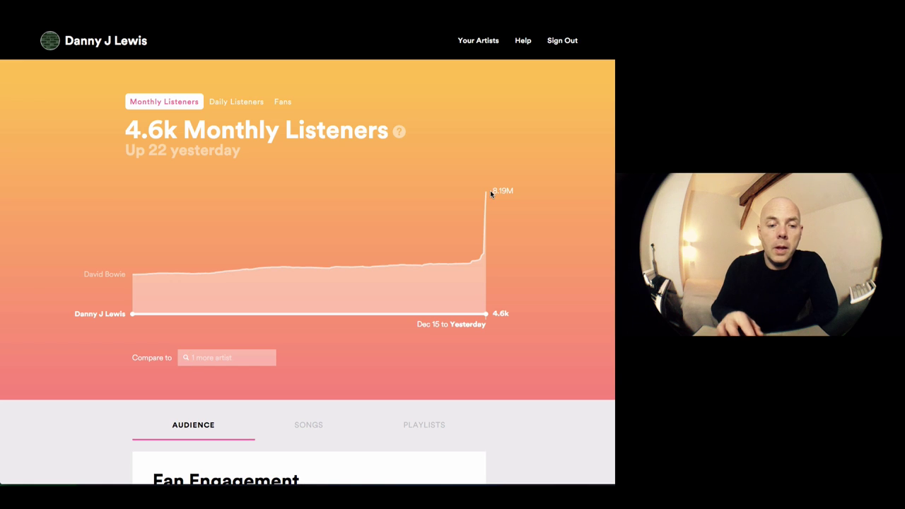
click(80, 275)
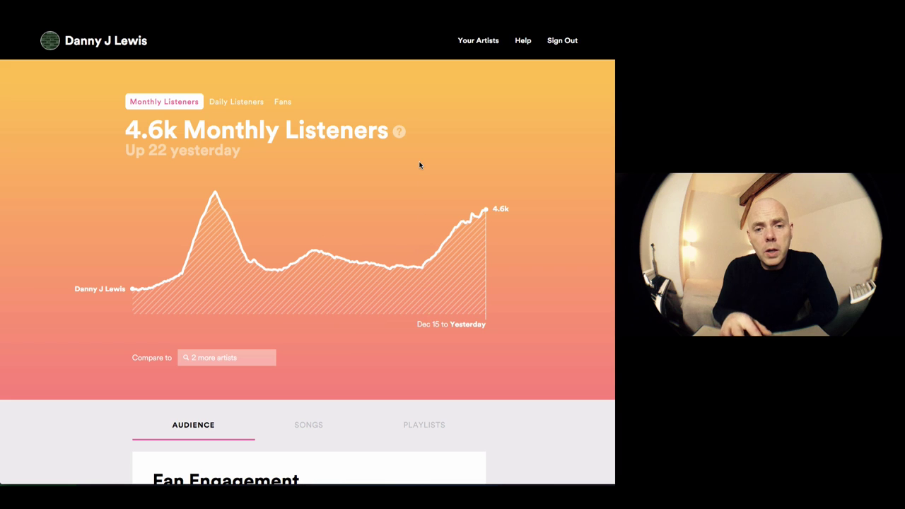
mouse_move(401, 133)
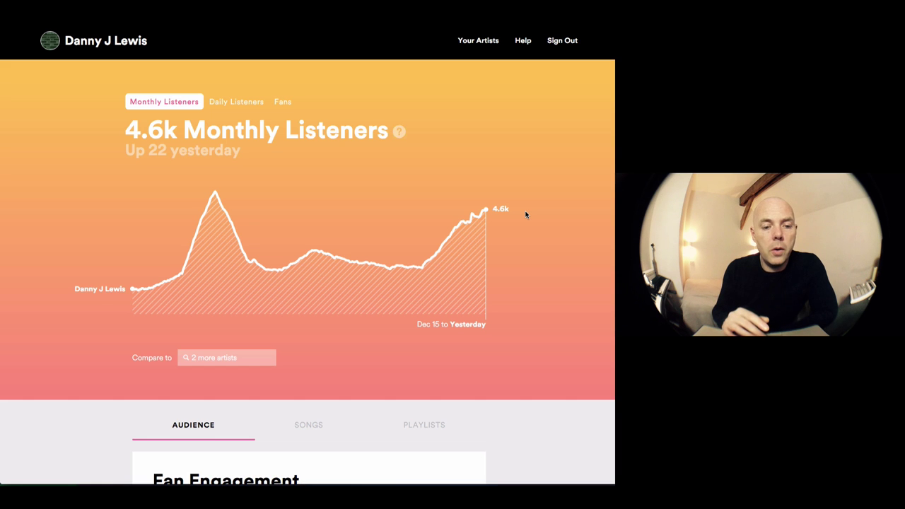
- Check the Fan Engagement card's Monthly Listeners and Fans help tips: 605 fans of 4.6k listeners
scroll(525, 215, down, 5)
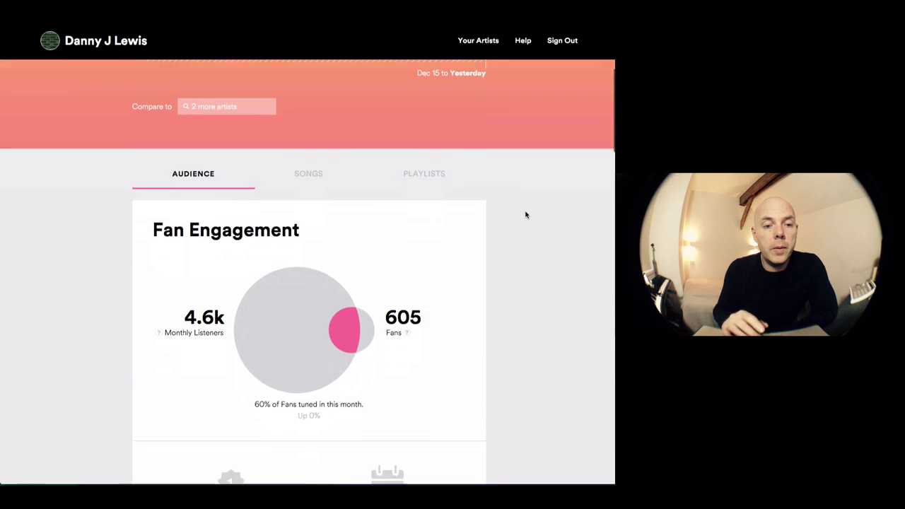
scroll(525, 215, down, 2)
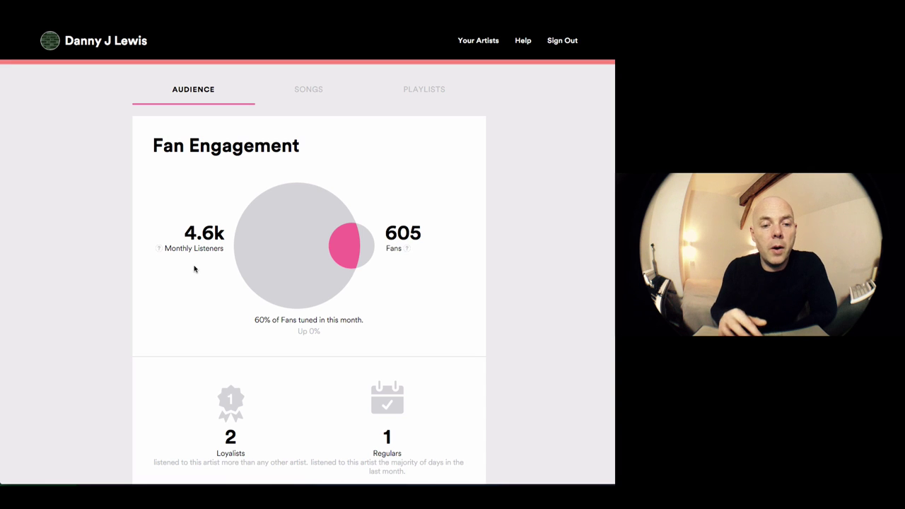
mouse_move(160, 249)
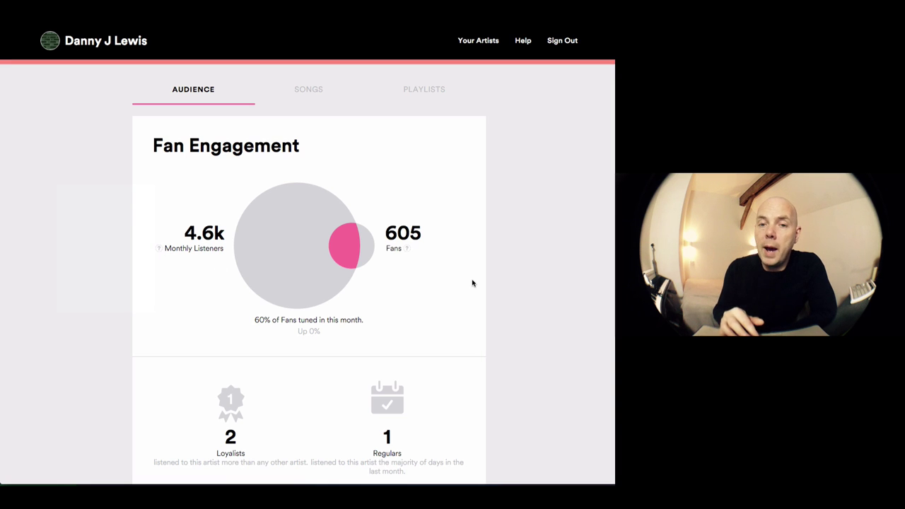
mouse_move(409, 250)
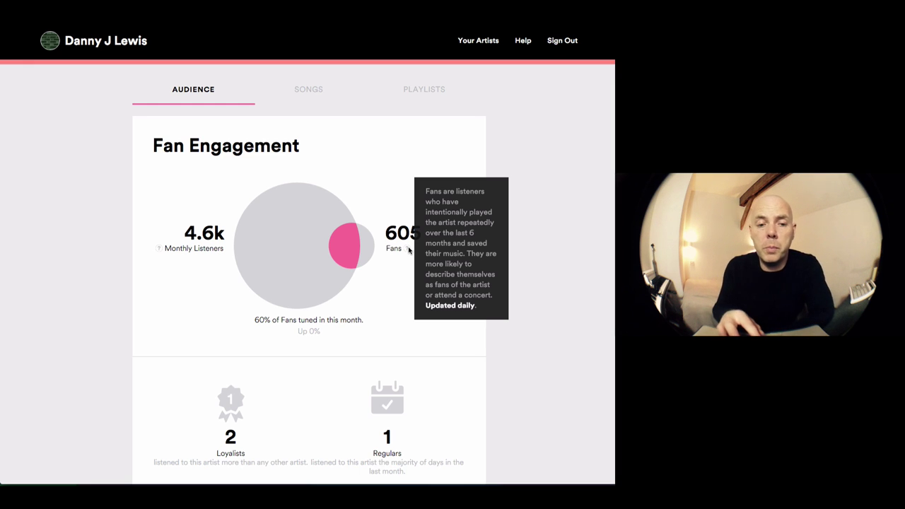
- Compare How They Listen sources, ending on Fans: 57% Saved Music, 33% other, 0% playlists
scroll(359, 337, down, 5)
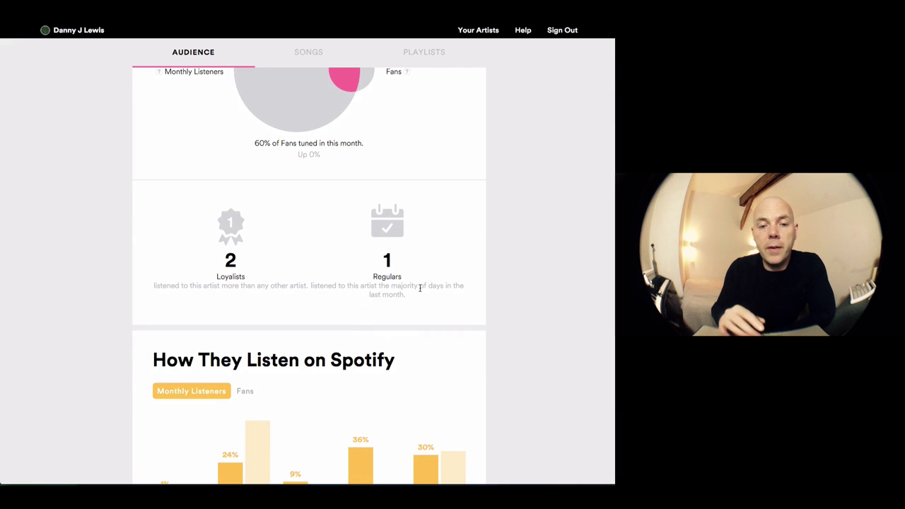
scroll(420, 288, down, 2)
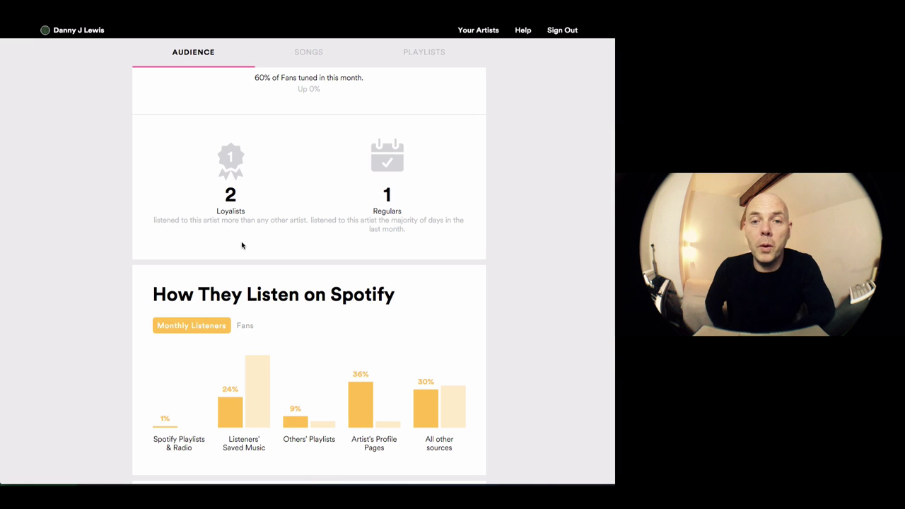
scroll(439, 293, down, 5)
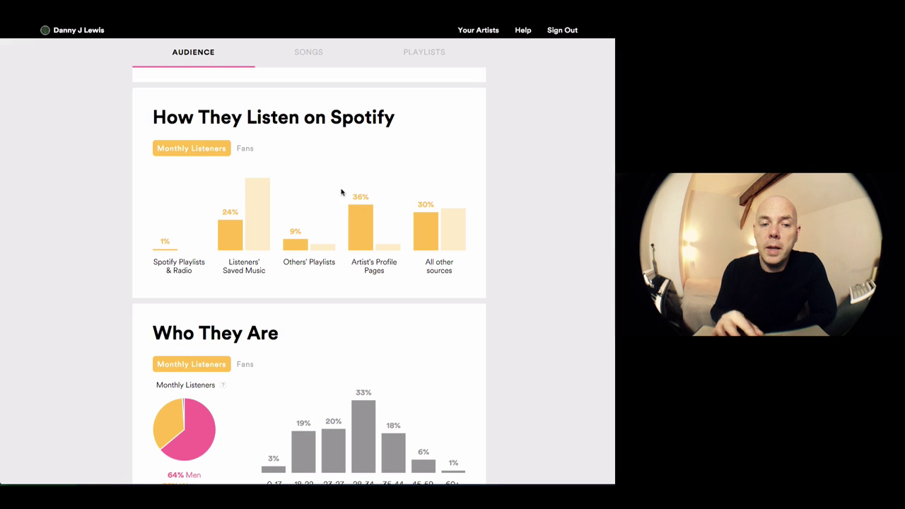
click(245, 150)
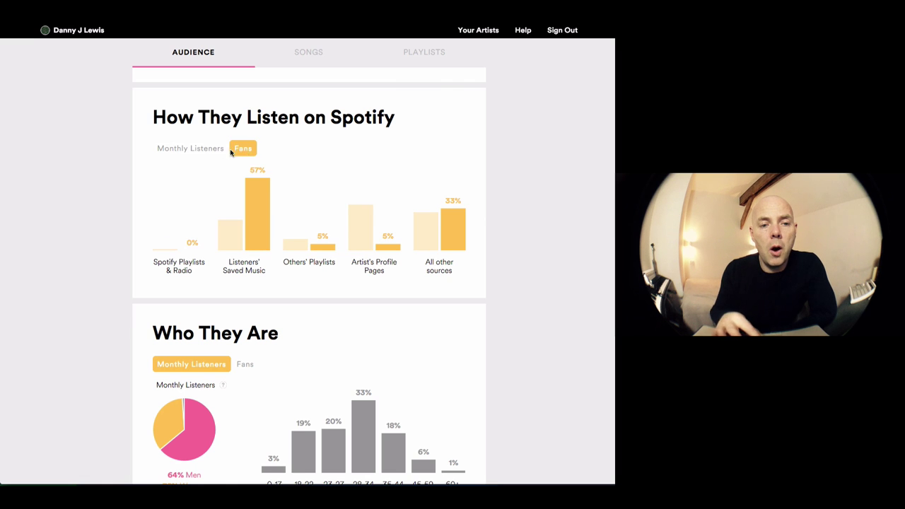
click(205, 150)
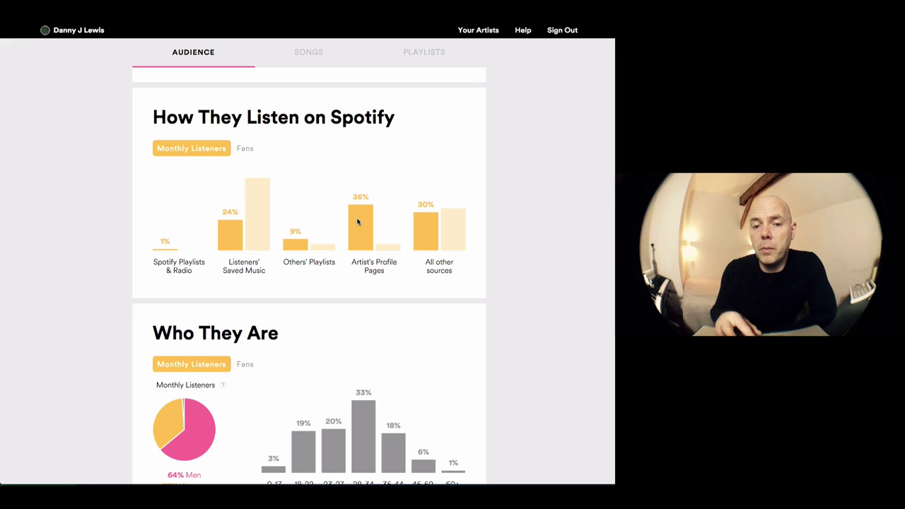
click(247, 149)
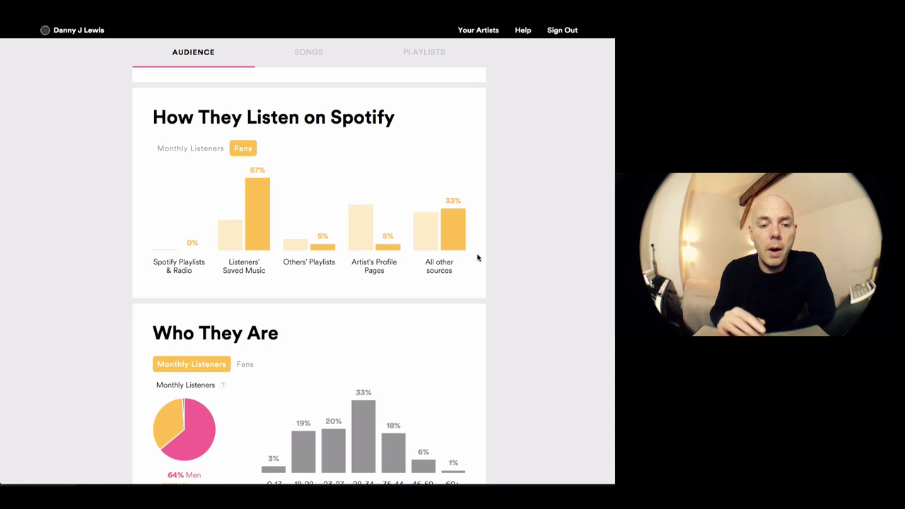
- Compare Who They Are demographics, ending on Fans: 66% men, 34% women, 28-34 largest
scroll(478, 258, down, 3)
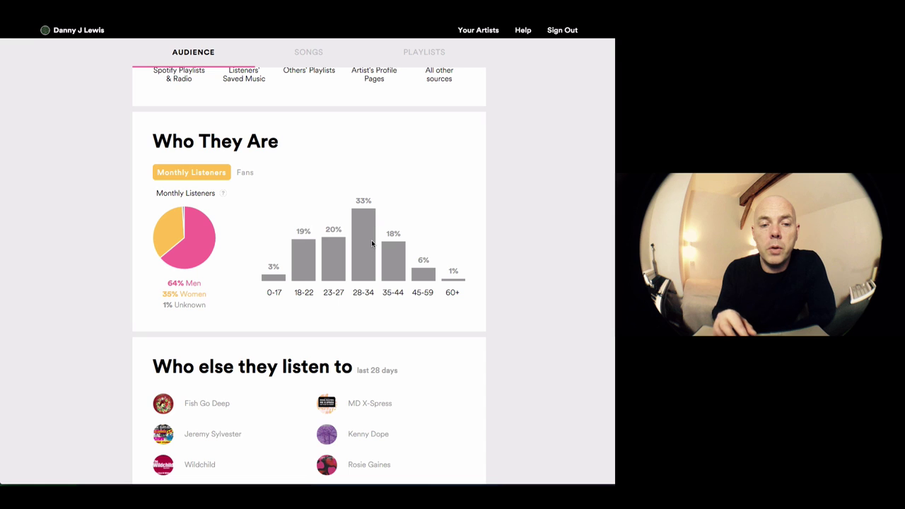
click(246, 174)
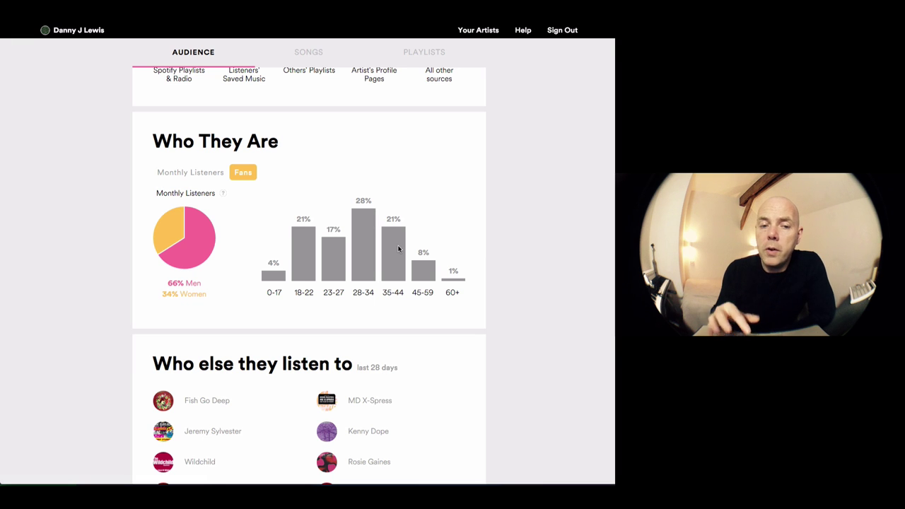
click(206, 175)
click(247, 176)
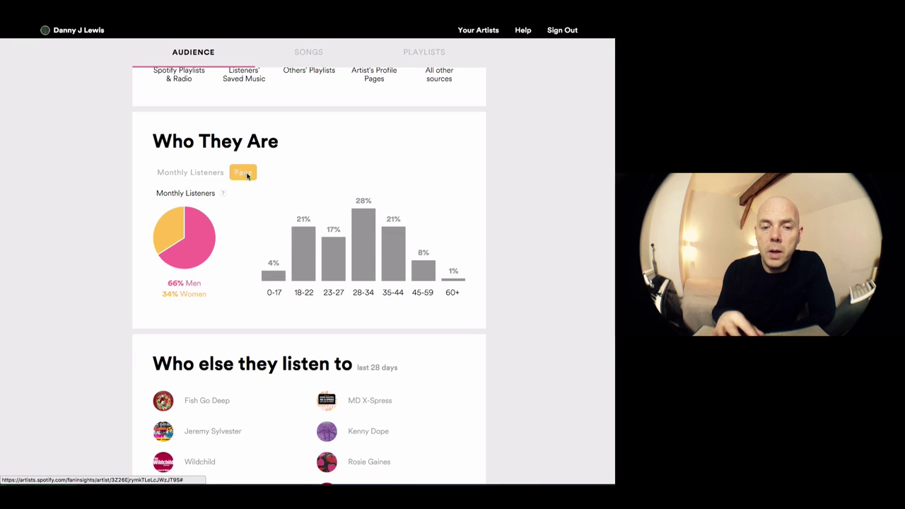
click(204, 174)
click(245, 172)
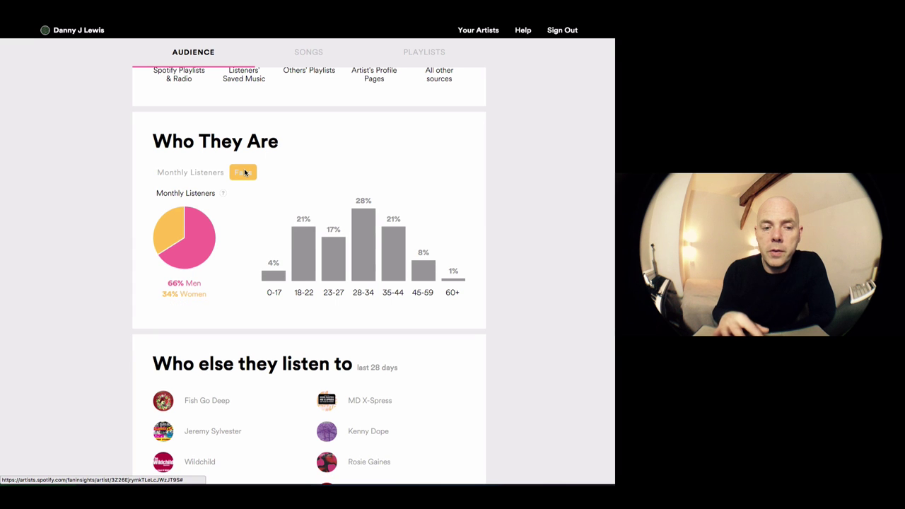
scroll(481, 279, down, 5)
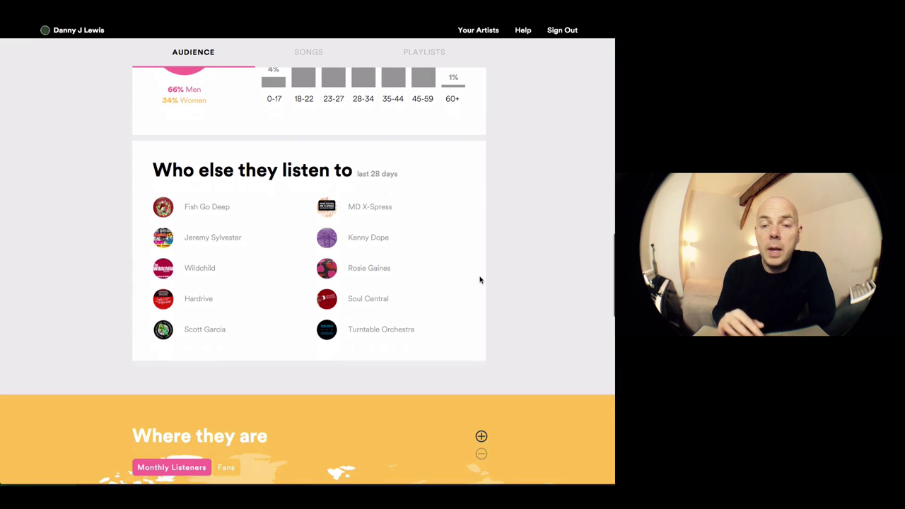
scroll(488, 290, up, 3)
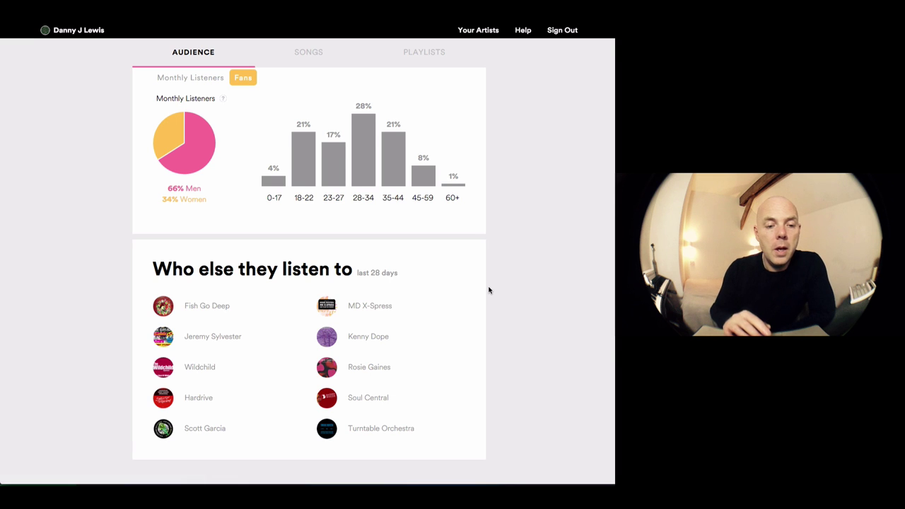
scroll(488, 290, down, 1)
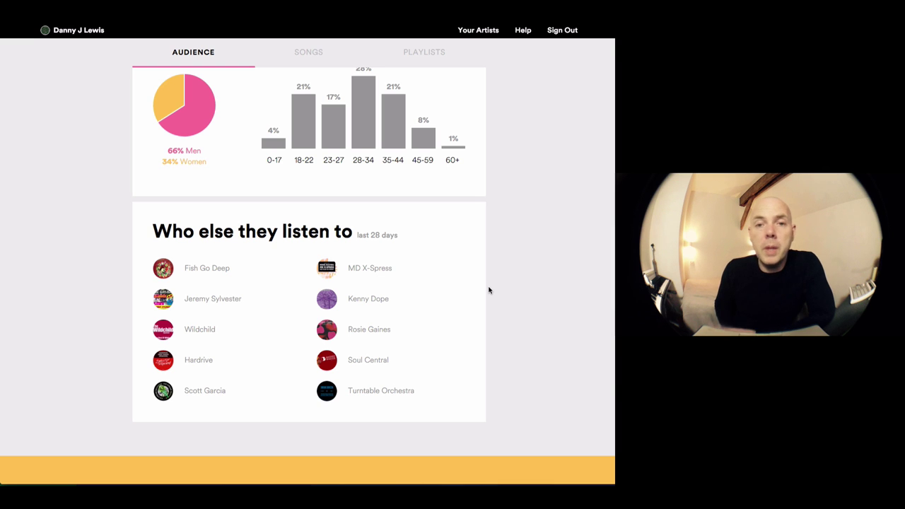
scroll(488, 290, down, 8)
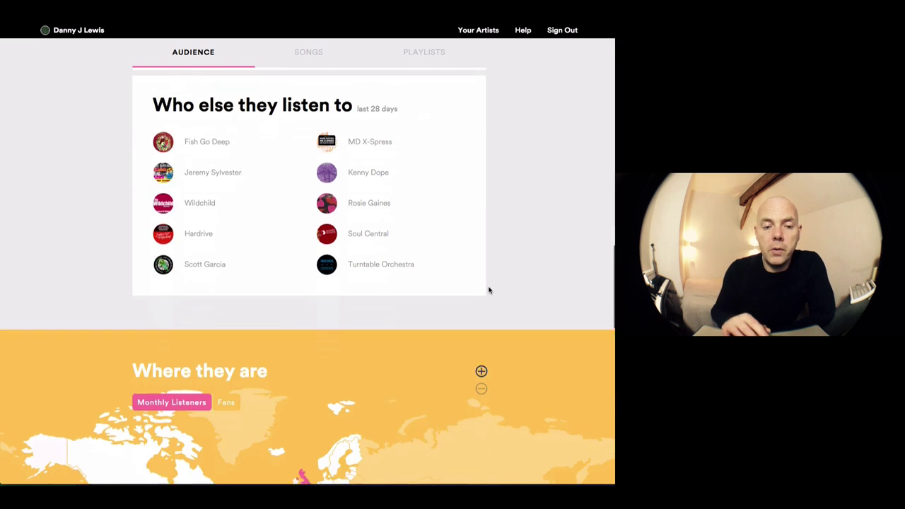
- Zoom the Where They Are map into Europe, inspect several countries, then zoom back out
scroll(488, 290, down, 2)
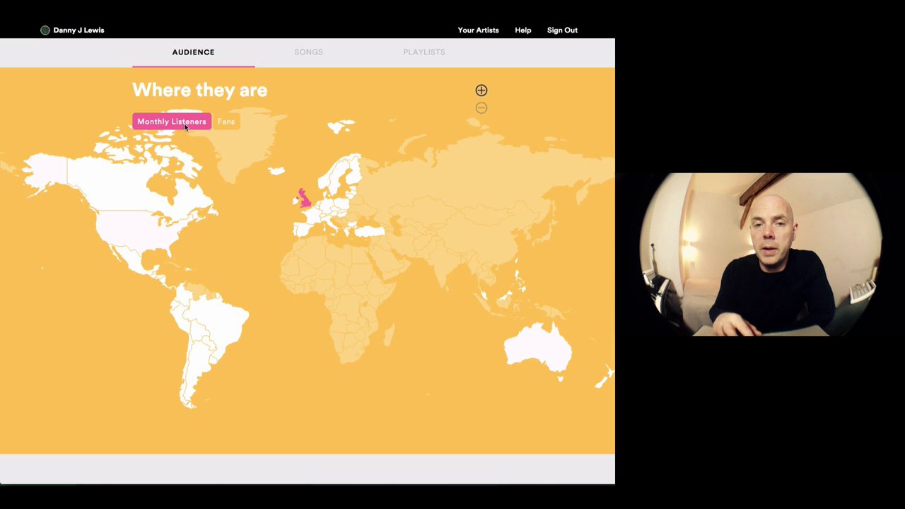
click(482, 90)
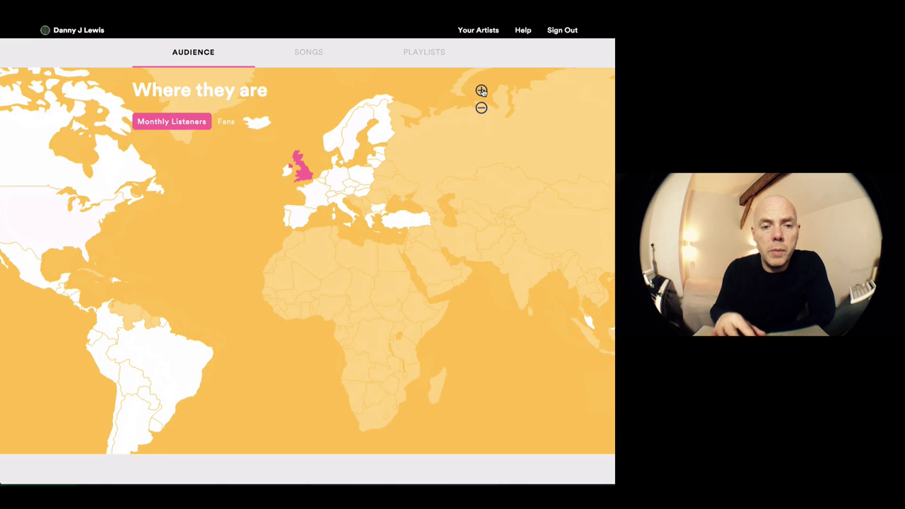
click(481, 91)
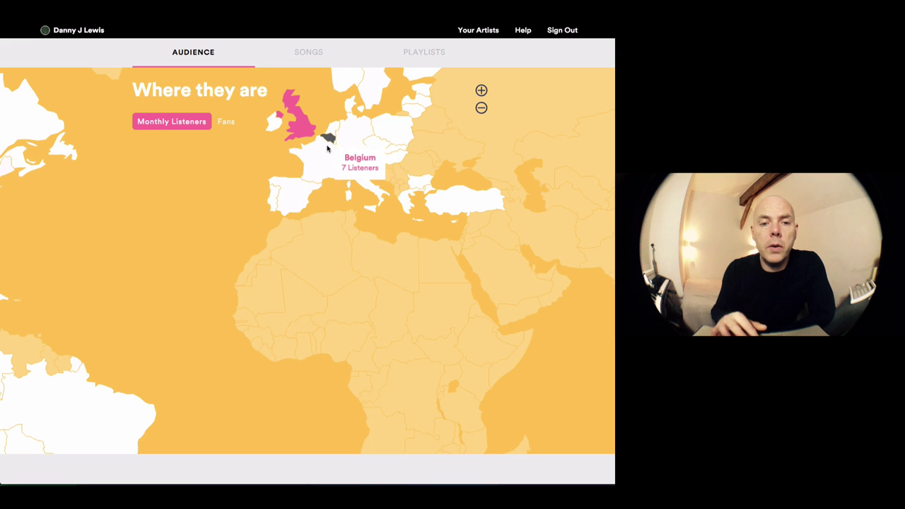
mouse_move(319, 164)
mouse_move(305, 193)
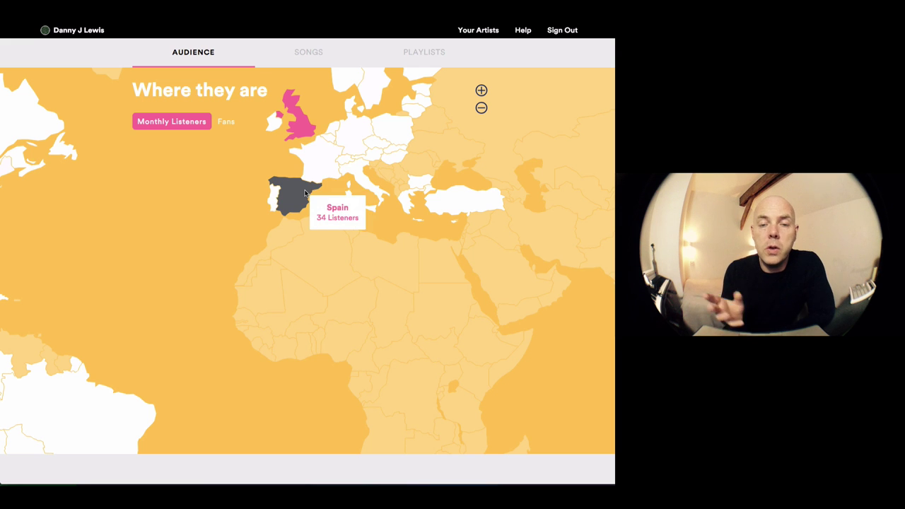
mouse_move(361, 139)
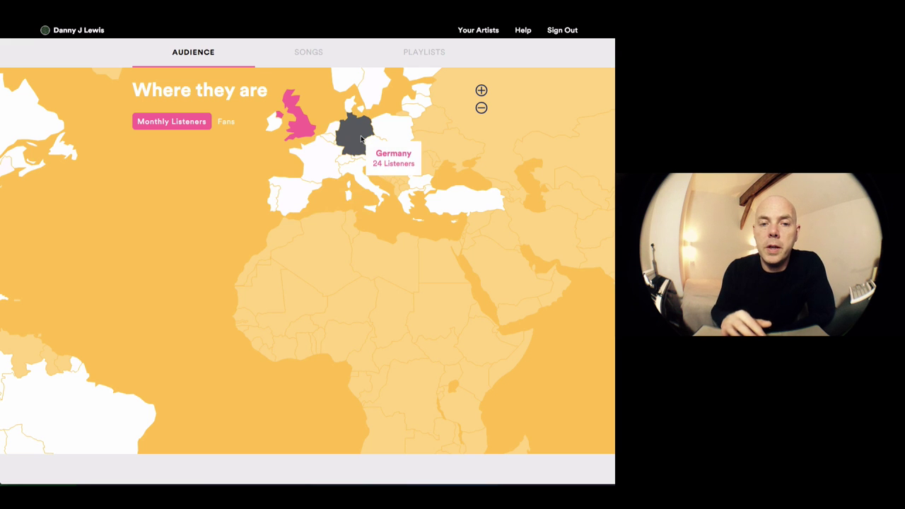
click(481, 109)
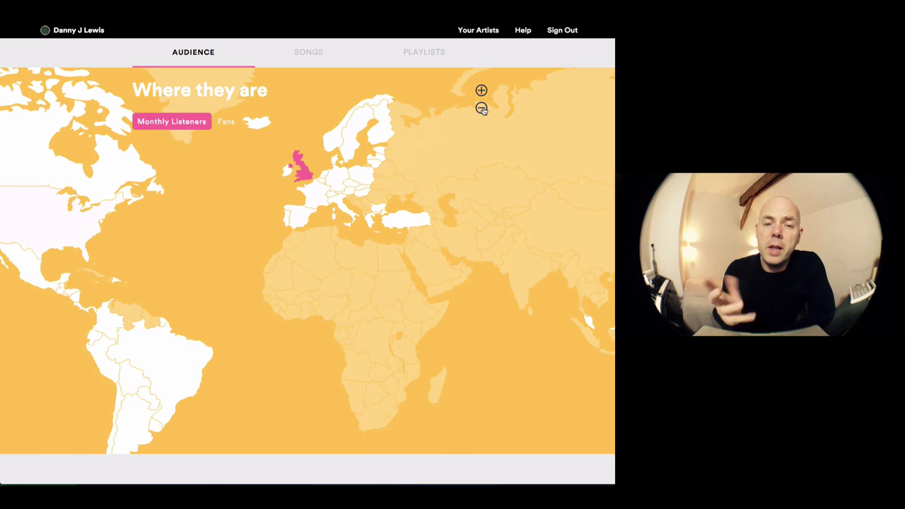
- Check the United Kingdom on the Fans map, then return the map to Monthly Listeners
click(225, 122)
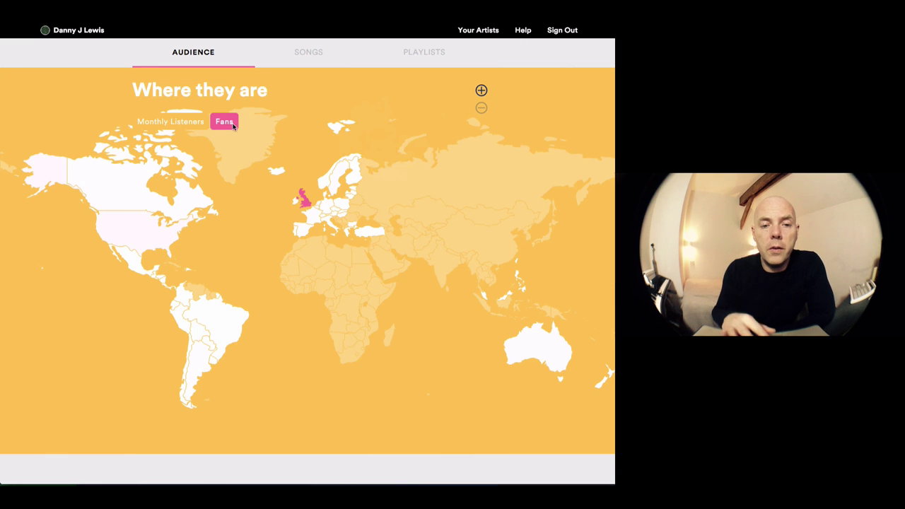
mouse_move(302, 198)
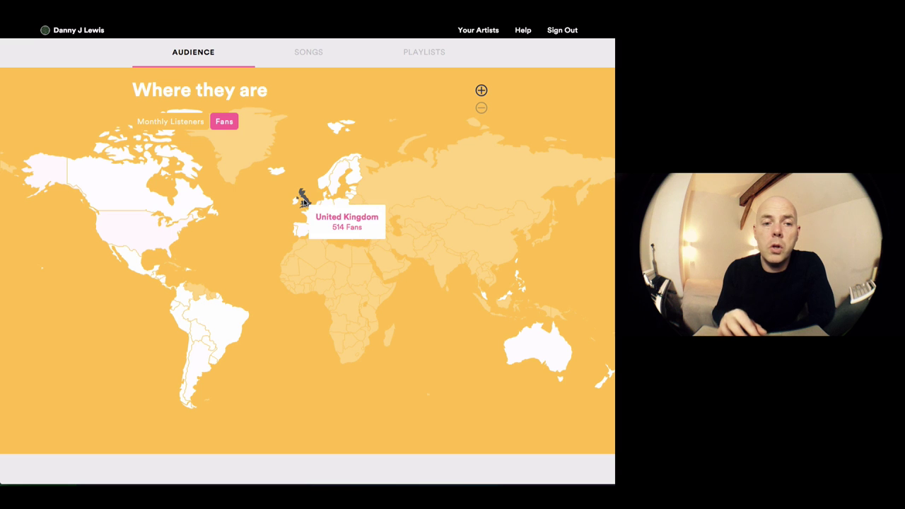
click(192, 126)
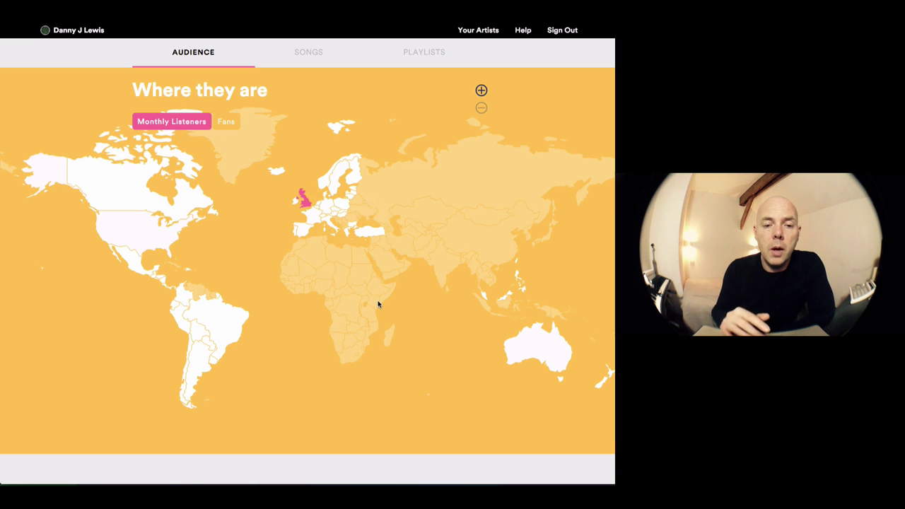
scroll(378, 304, down, 5)
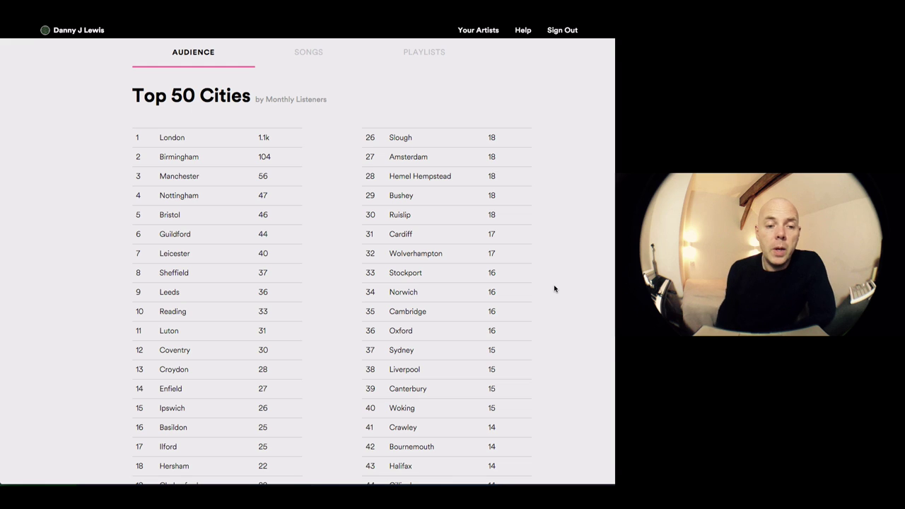
scroll(553, 288, down, 2)
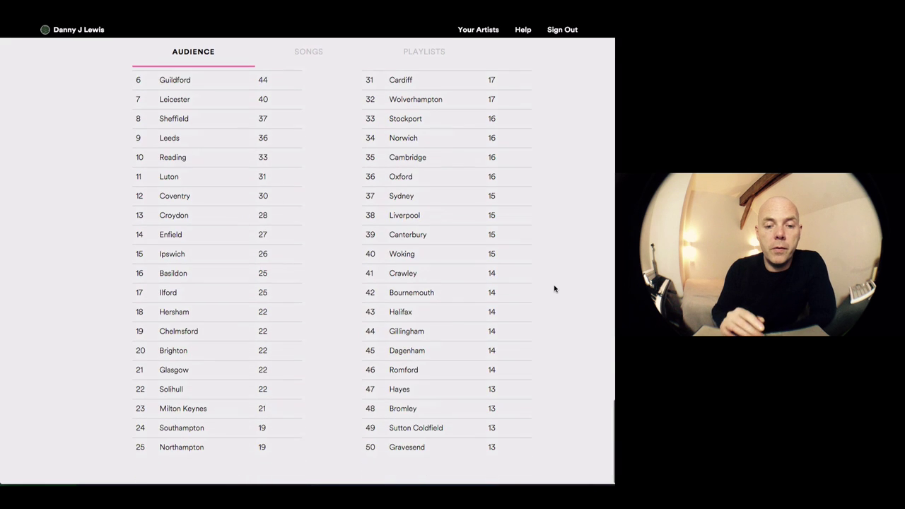
scroll(554, 288, up, 5)
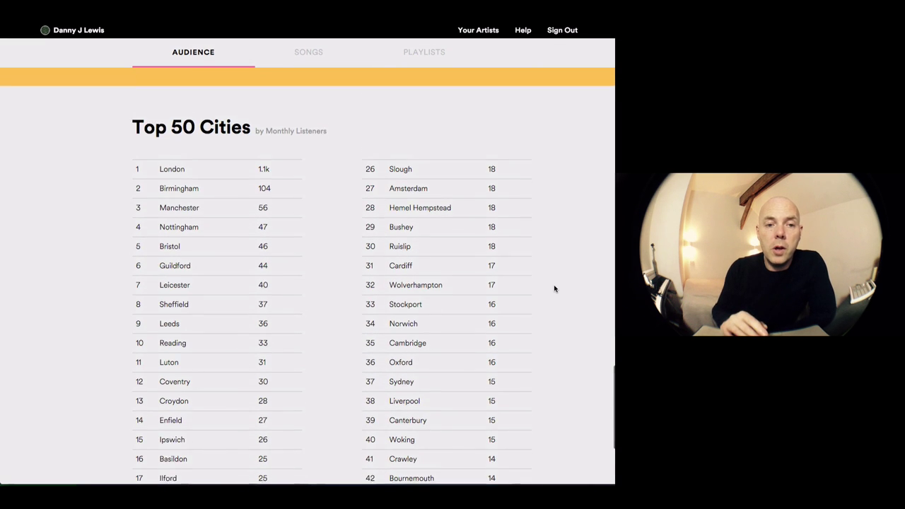
scroll(554, 288, up, 1)
scroll(554, 288, up, 5)
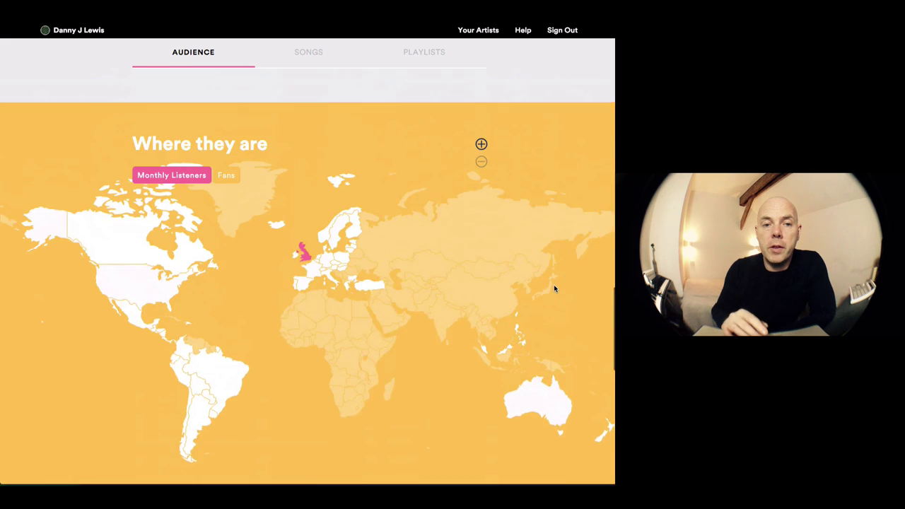
- Switch the top artist graph to Fans (605, up 4 yesterday), then scroll to Fan Engagement
scroll(554, 288, up, 15)
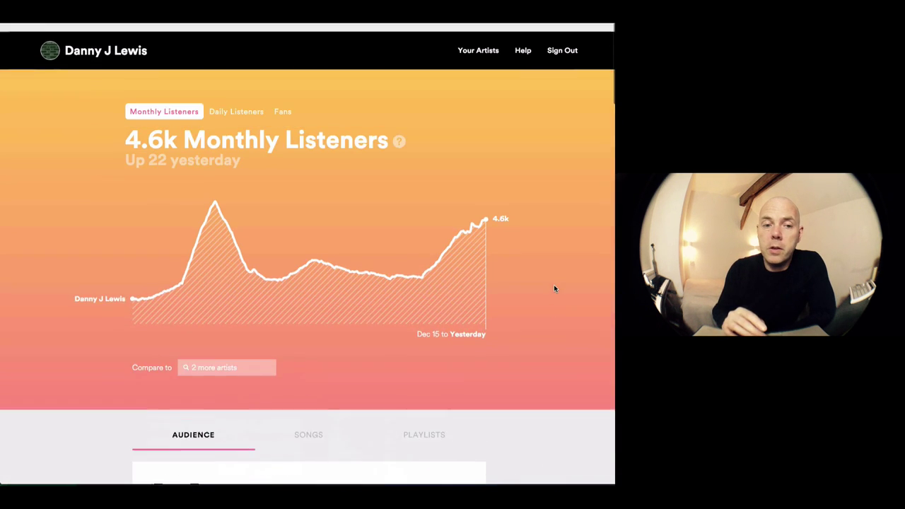
scroll(554, 288, down, 3)
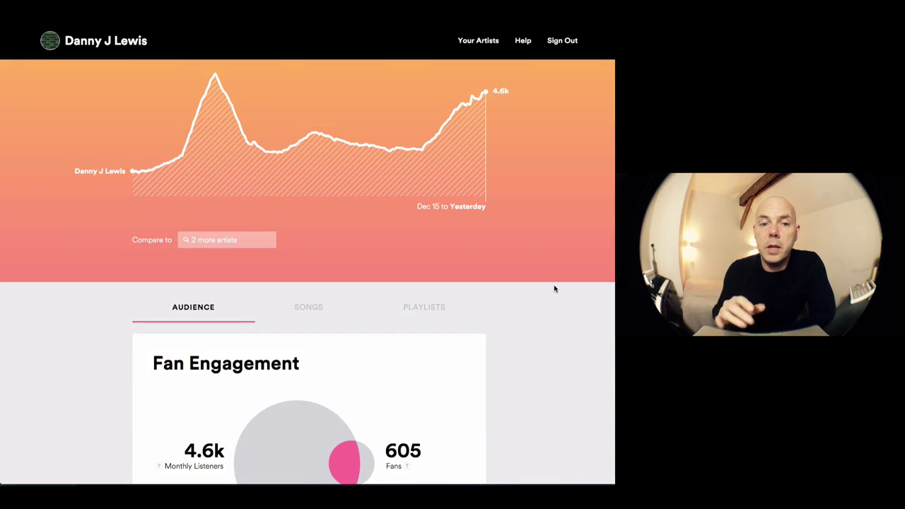
scroll(555, 288, up, 3)
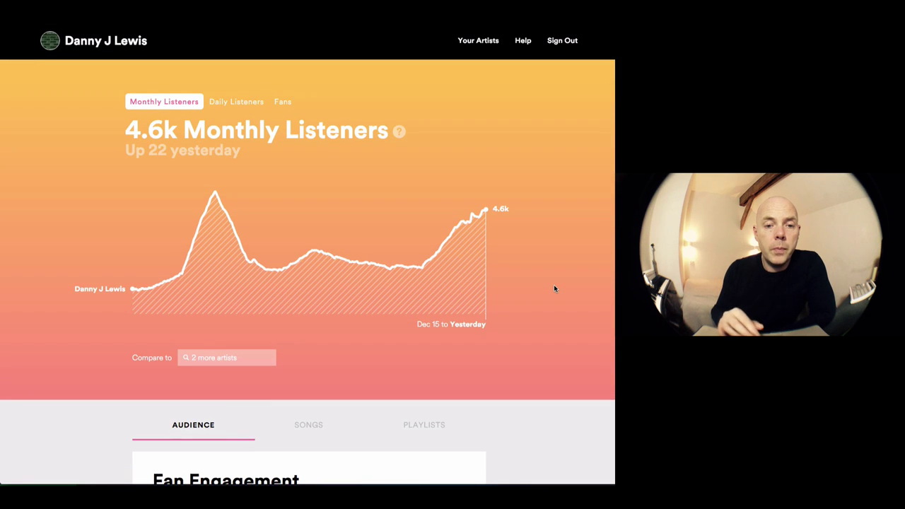
click(238, 102)
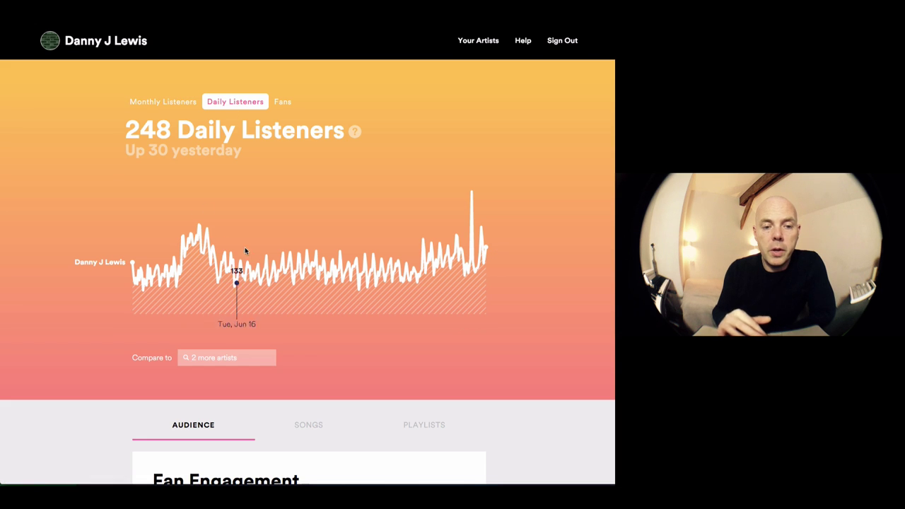
click(281, 102)
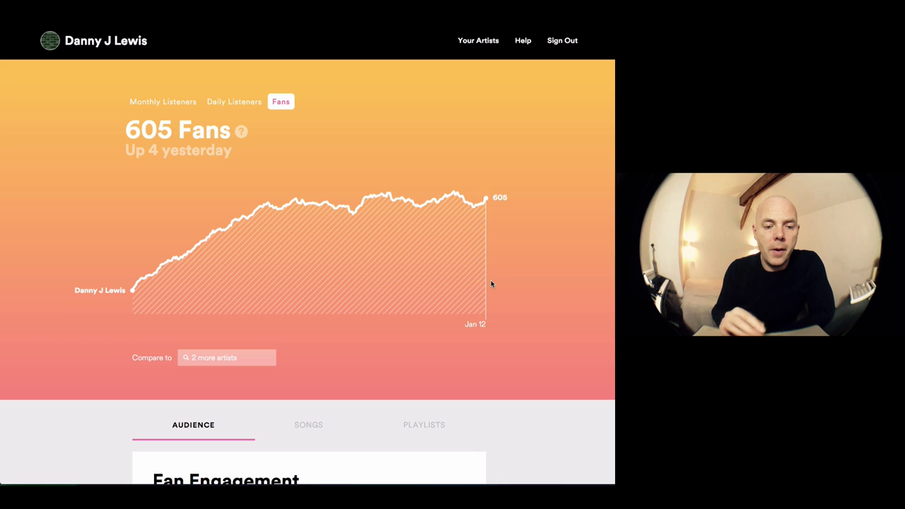
scroll(491, 283, down, 4)
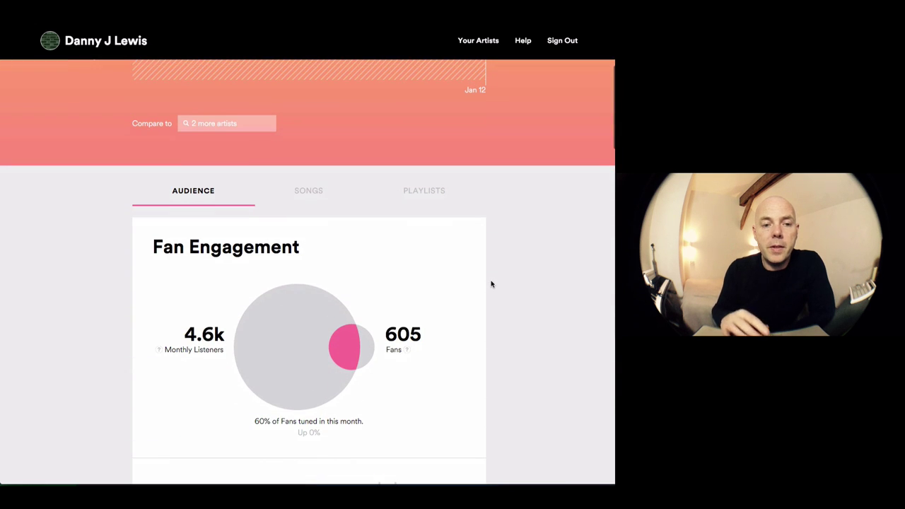
- Show the Songs table: 2 songs, with H-Man Mix leading at 3.2k listeners and 4.9k streams
click(312, 191)
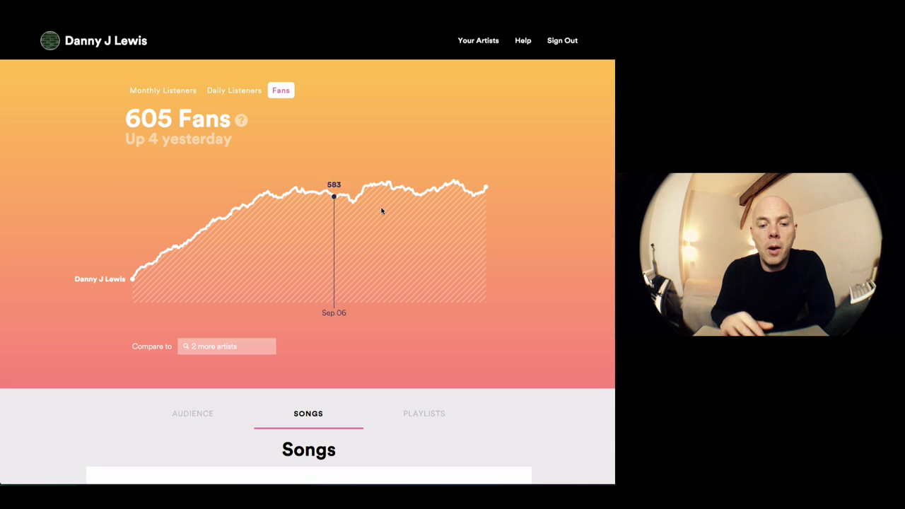
scroll(445, 313, down, 2)
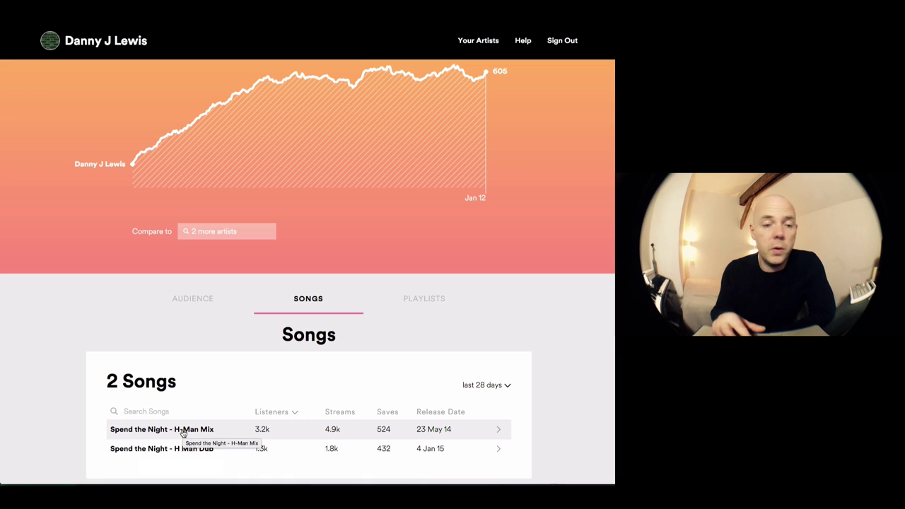
- Open the Spend the Night - H-Man Mix stats and compare its daily streams and daily listeners charts
click(183, 432)
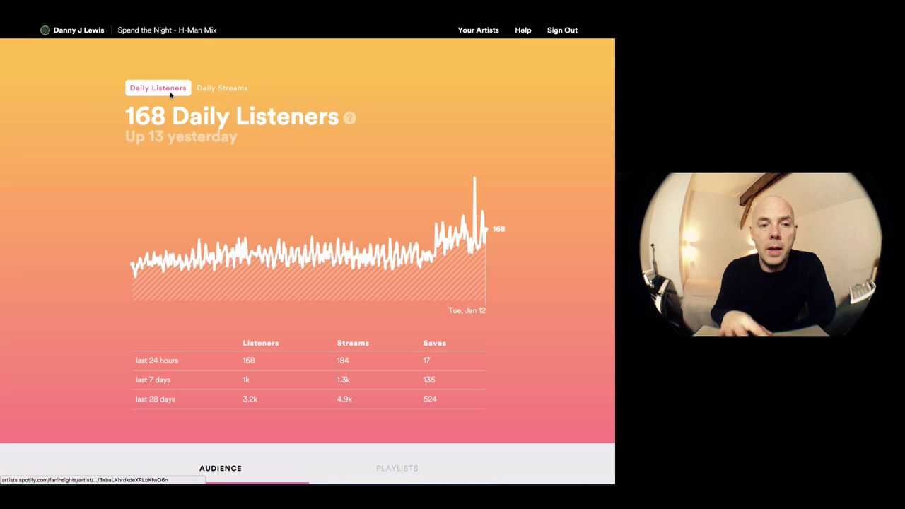
mouse_move(184, 226)
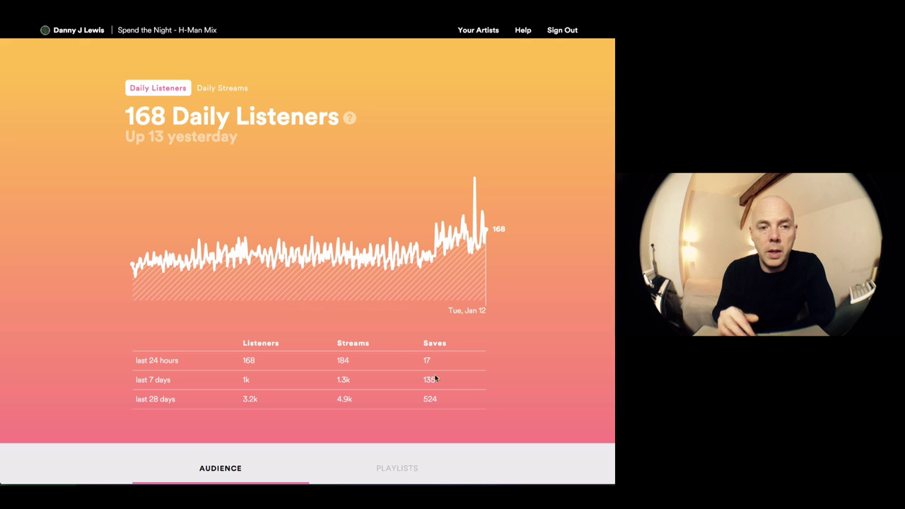
click(216, 94)
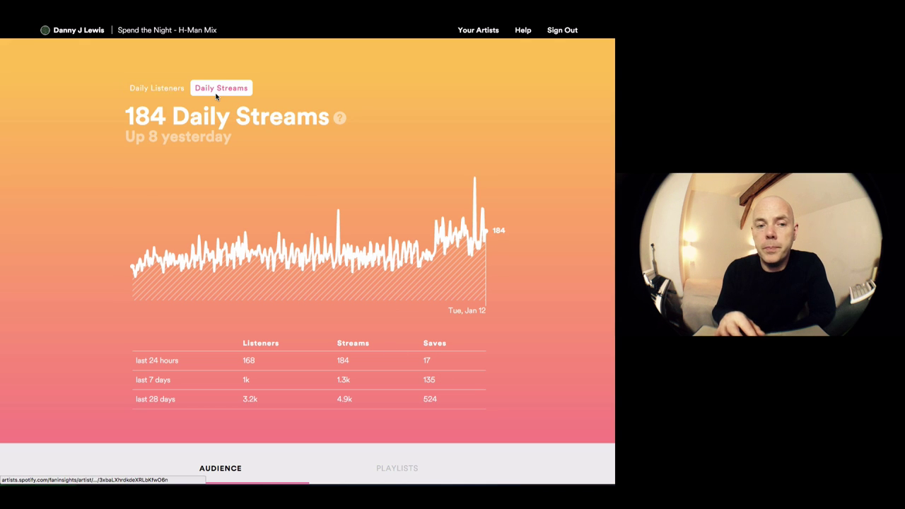
click(157, 88)
scroll(332, 213, down, 5)
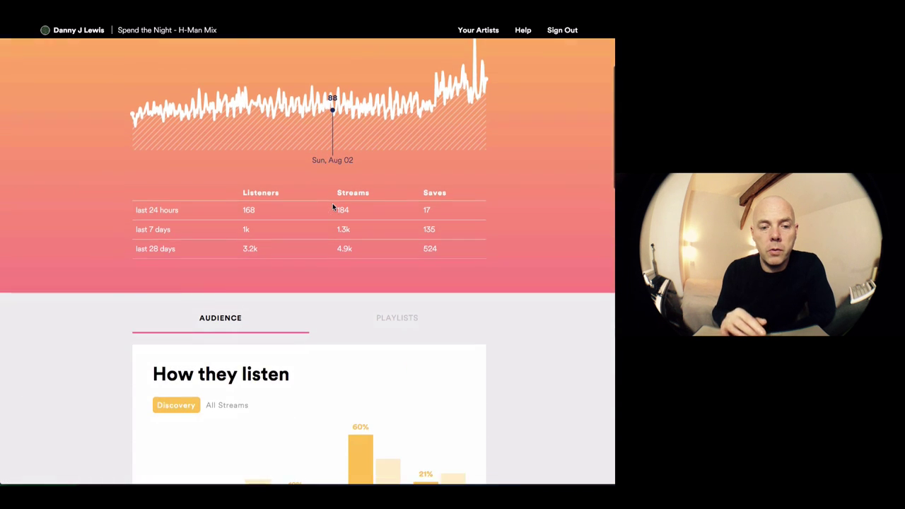
scroll(333, 206, down, 3)
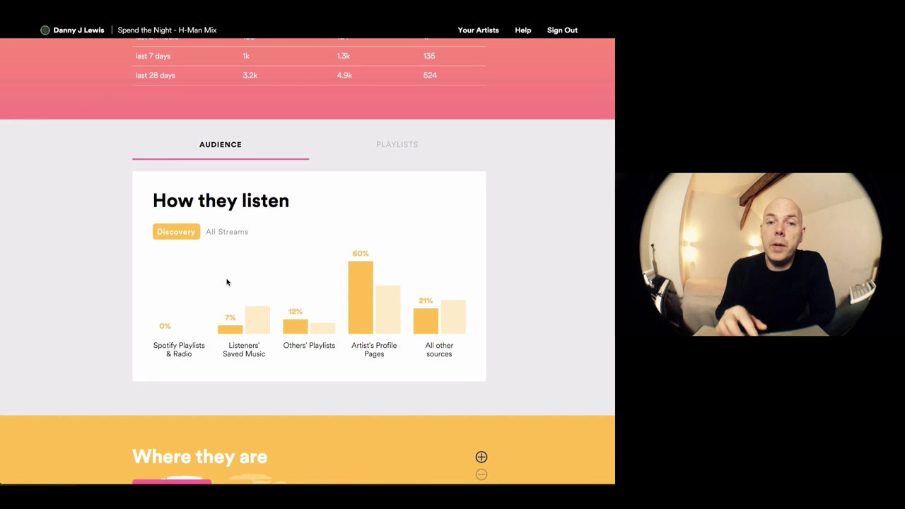
- Show How they listen for All Streams and browse the listener map and cities
click(226, 232)
scroll(390, 302, down, 3)
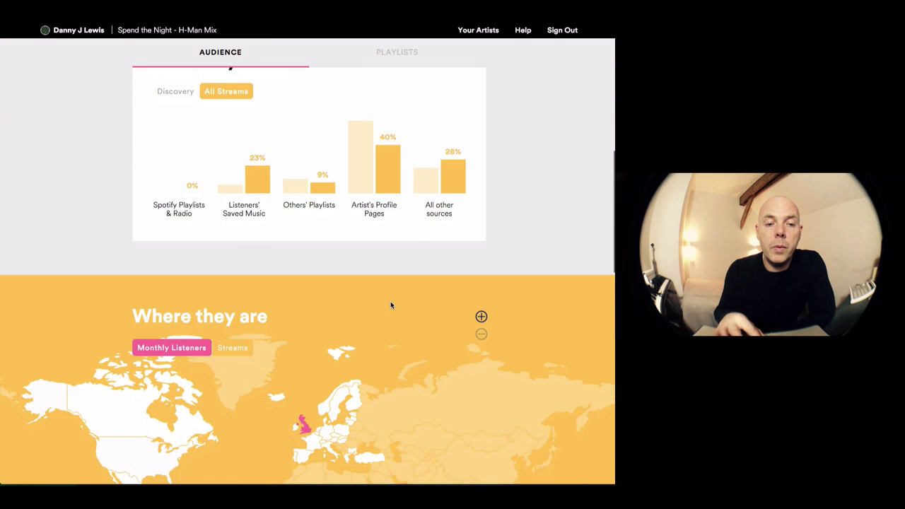
scroll(391, 301, down, 2)
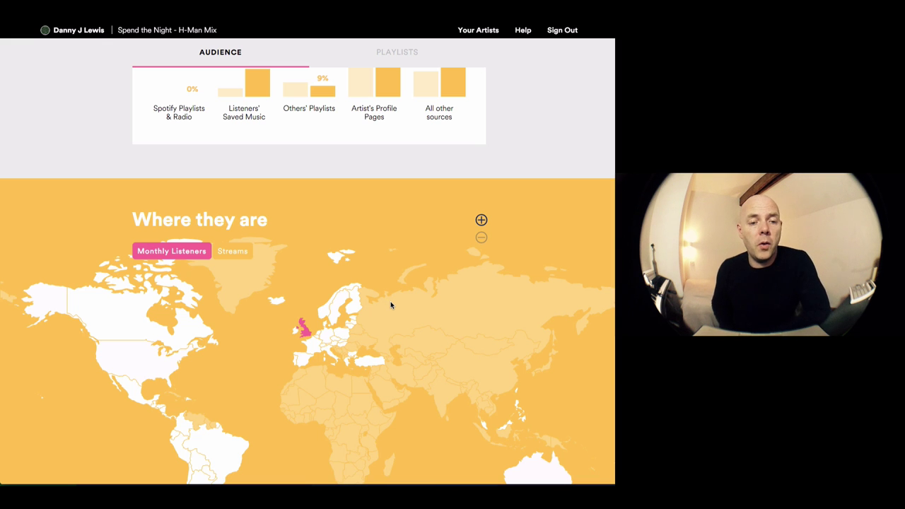
scroll(390, 305, down, 2)
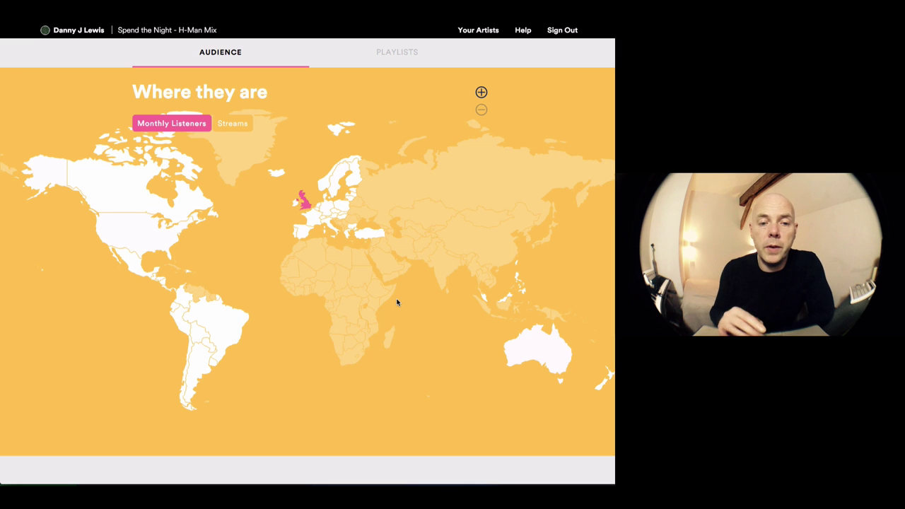
scroll(397, 302, down, 6)
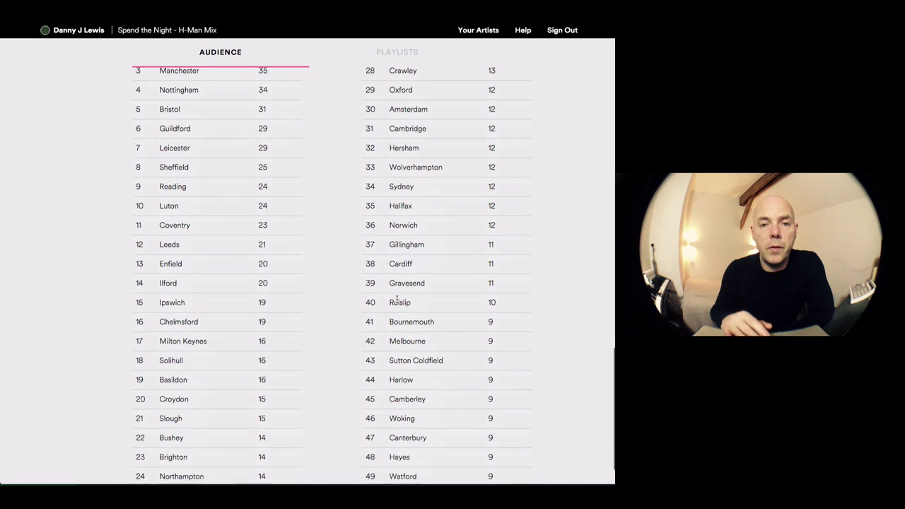
scroll(396, 300, up, 10)
scroll(397, 303, up, 2)
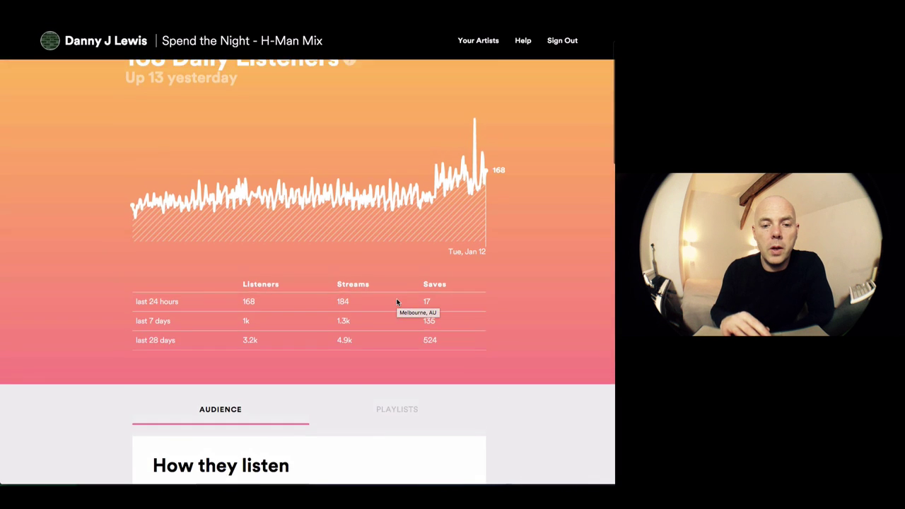
scroll(396, 303, down, 5)
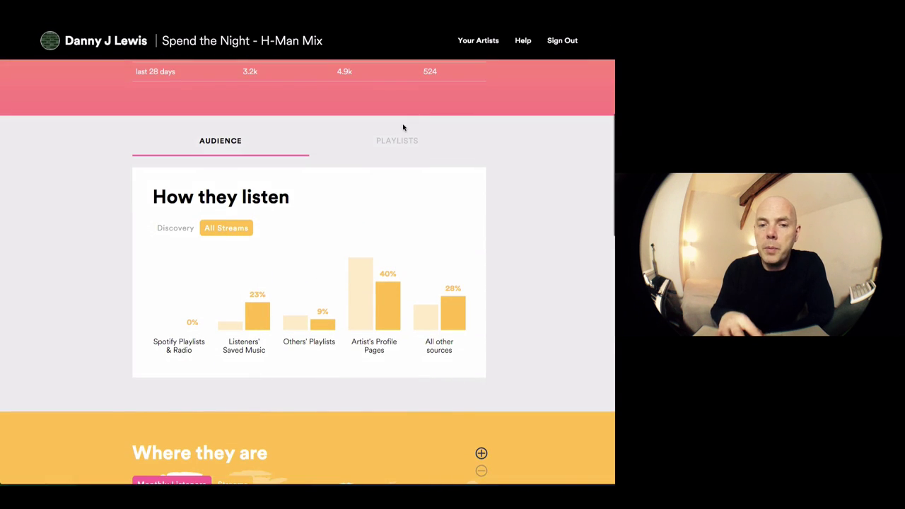
- Show the song's Top 2 of 600 Playlists table, led by GARAGE ANTHEMS with 269 listeners
click(397, 140)
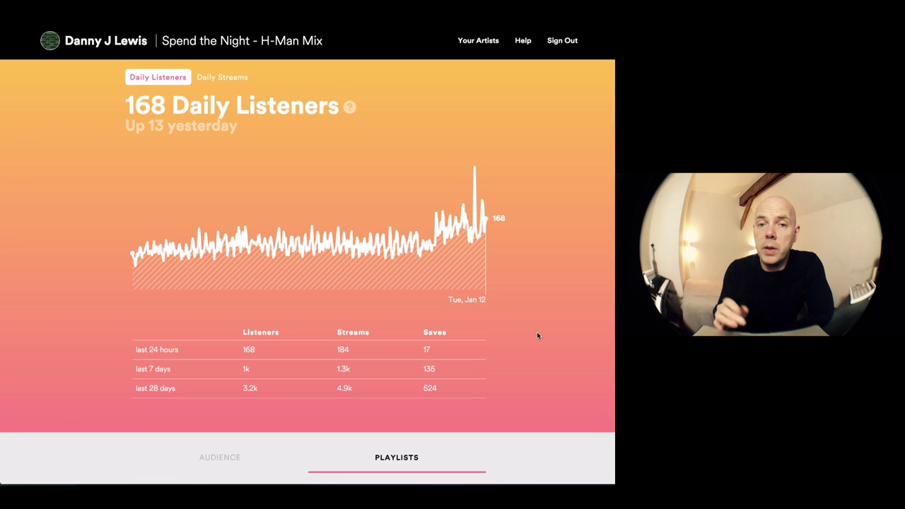
scroll(537, 336, down, 2)
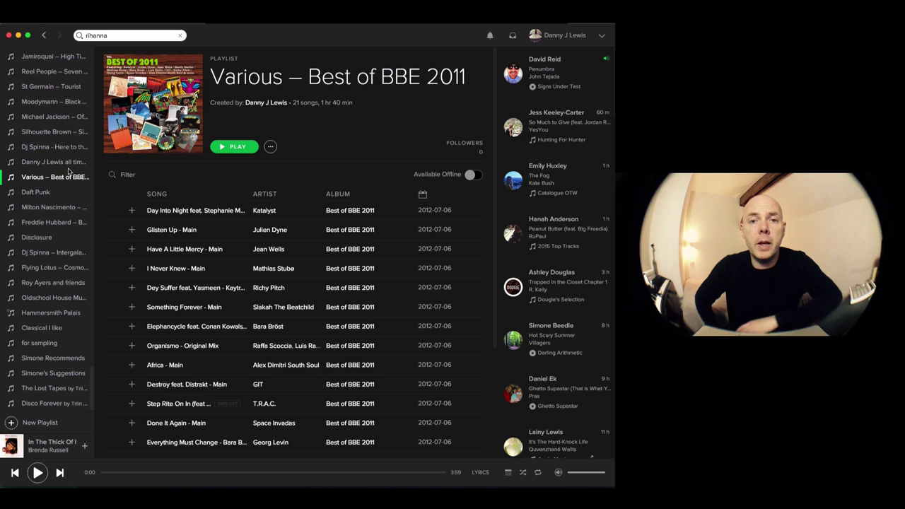
- Browse the all-time favourite tracks playlist's track list in the Spotify desktop app
click(53, 161)
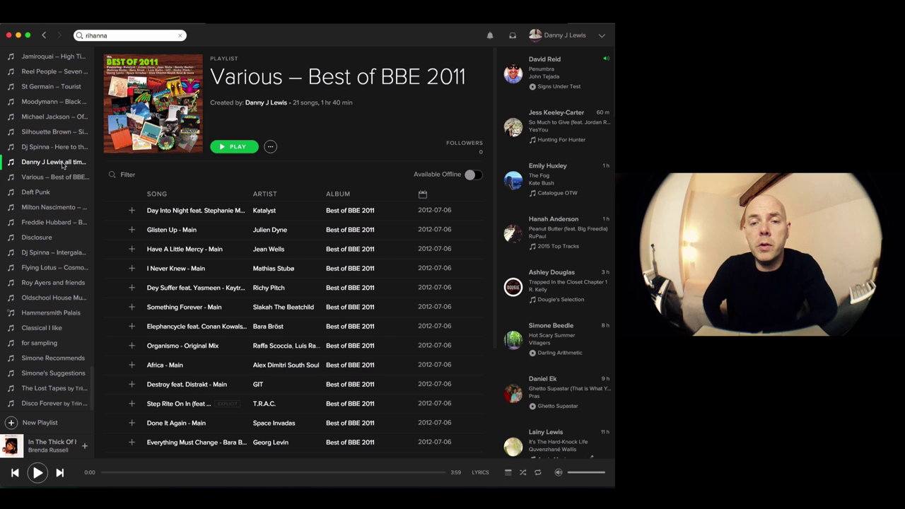
scroll(276, 286, down, 3)
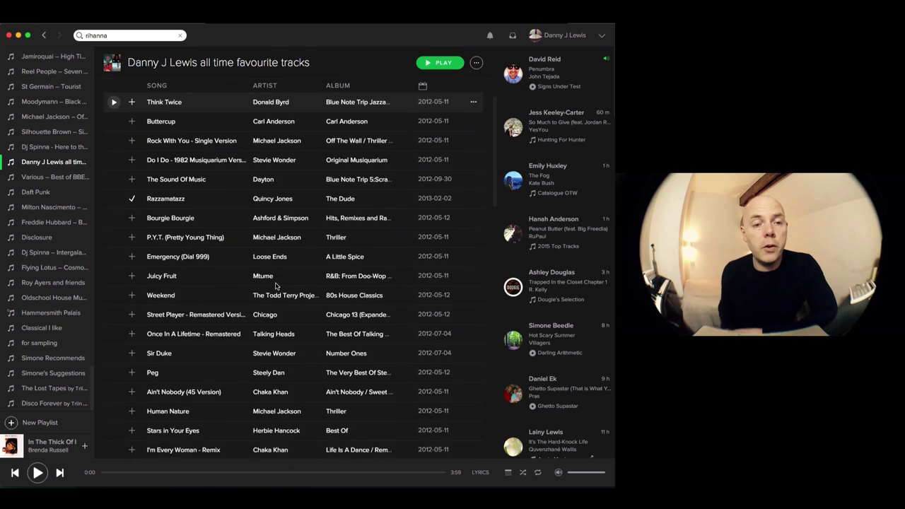
scroll(276, 286, down, 20)
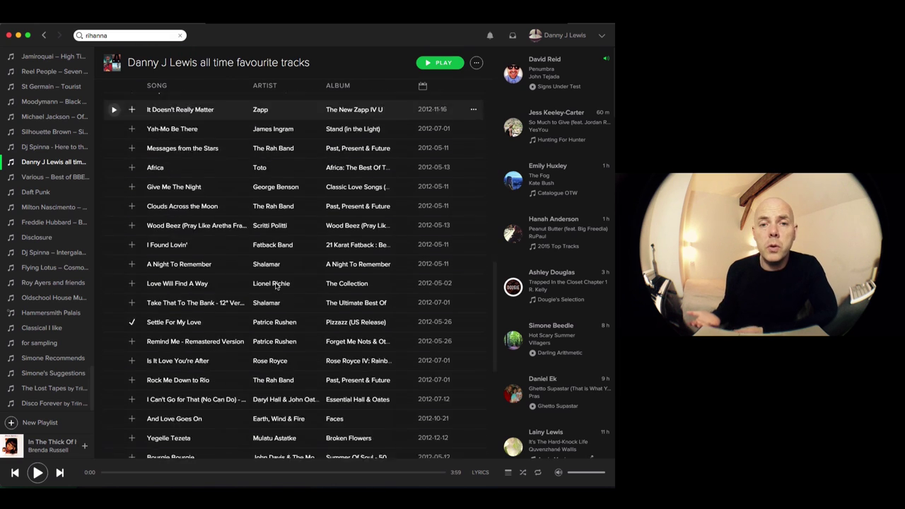
scroll(276, 285, down, 3)
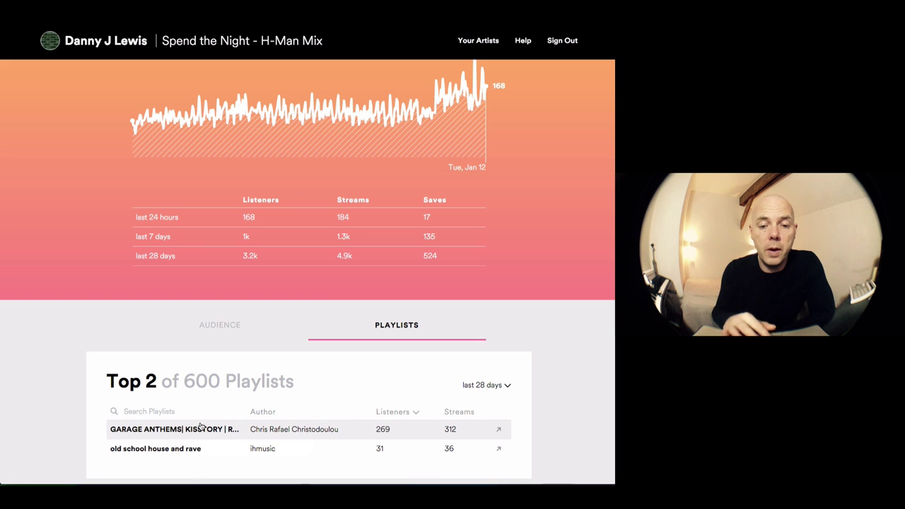
- Go back to Danny J Lewis's overview and list the artist's top 2 of 23.9k playlists
scroll(344, 360, up, 3)
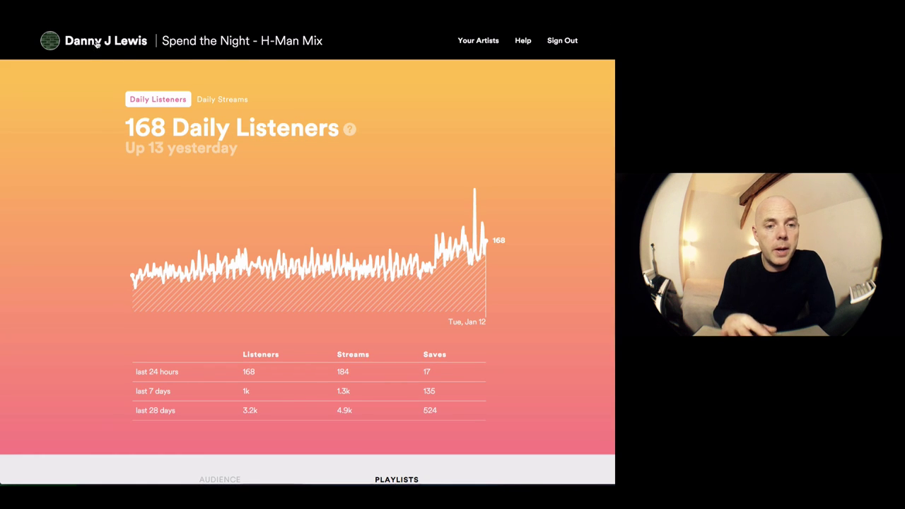
click(98, 42)
scroll(330, 161, down, 2)
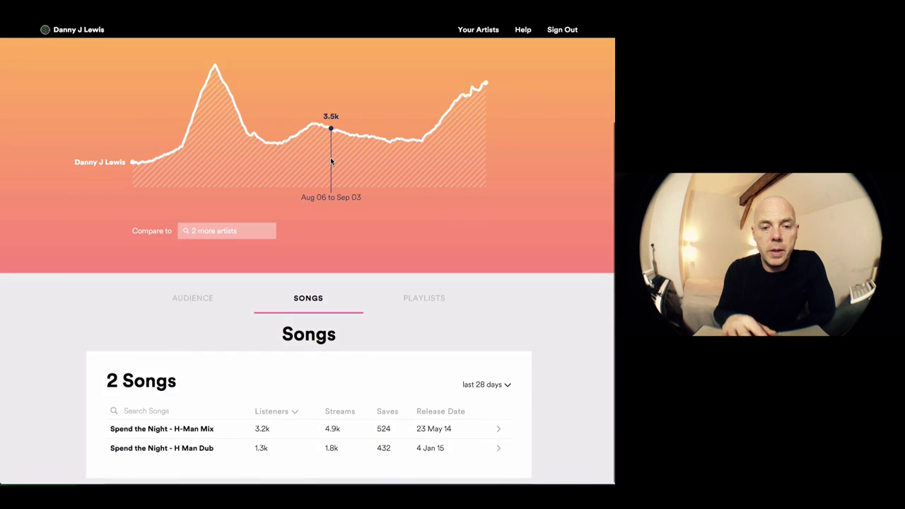
click(431, 302)
scroll(430, 297, down, 2)
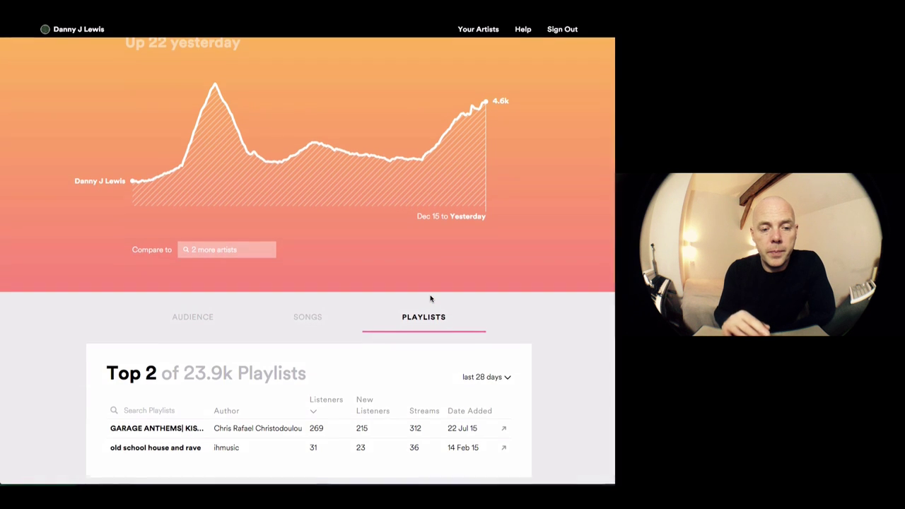
scroll(539, 315, up, 3)
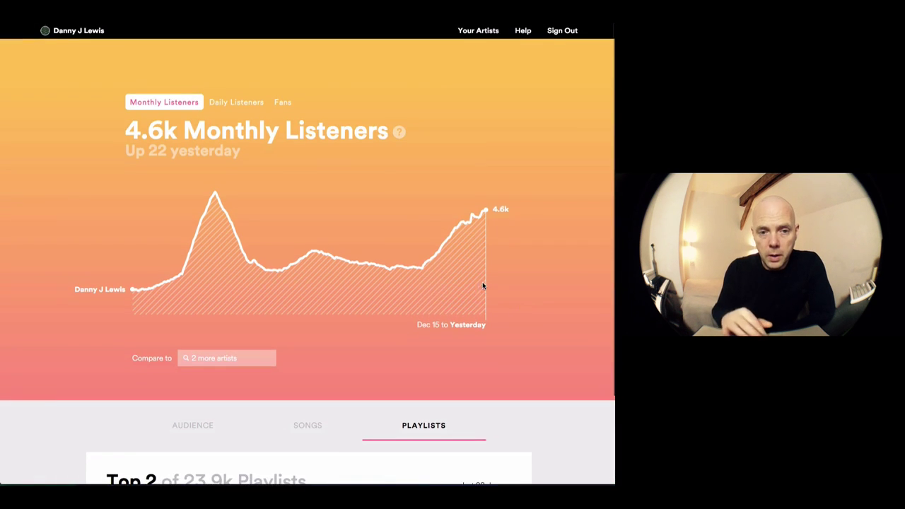